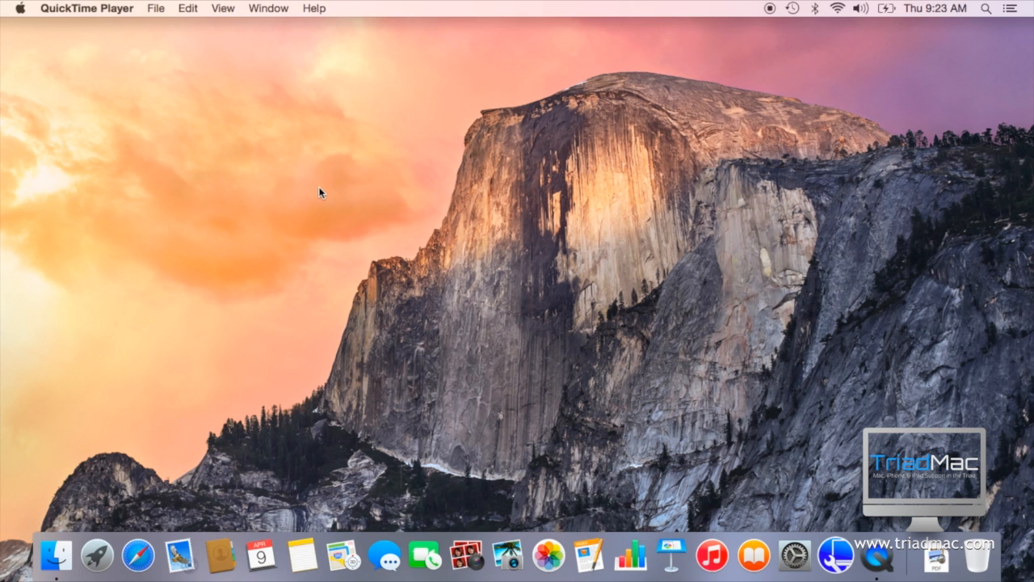
Step: Launch the Photos application and open the existing library named Photos
click(517, 570)
click(546, 556)
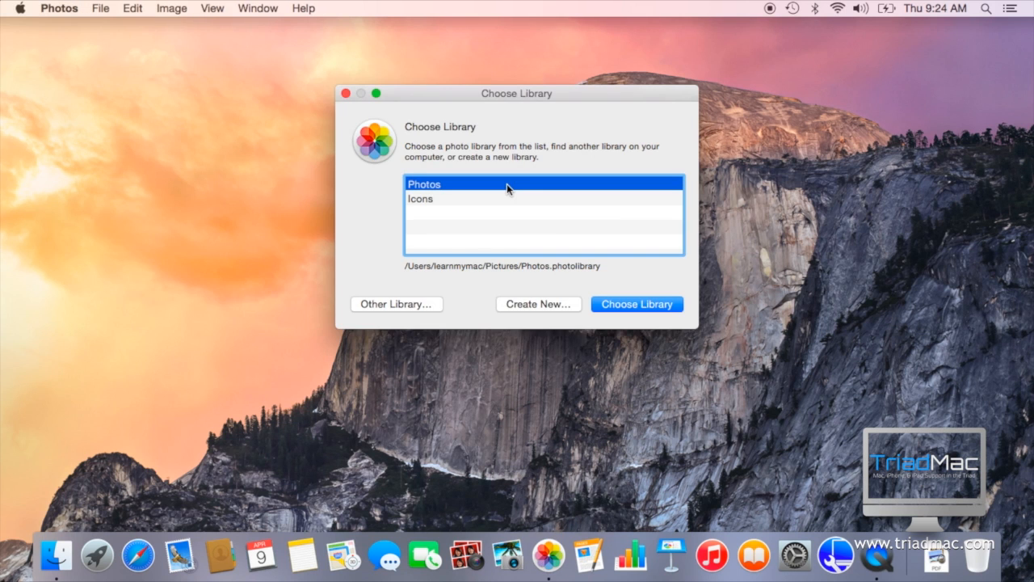
click(621, 305)
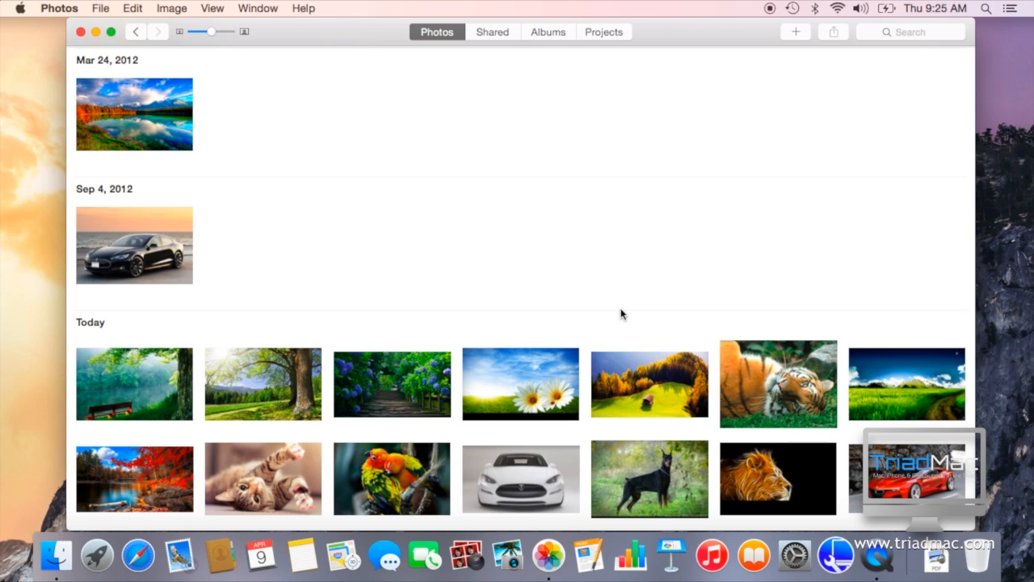
Step: Browse the whole photo collection by date, from the oldest pictures to today's imports
scroll(446, 293, down, 5)
scroll(446, 294, up, 5)
scroll(445, 294, up, 10)
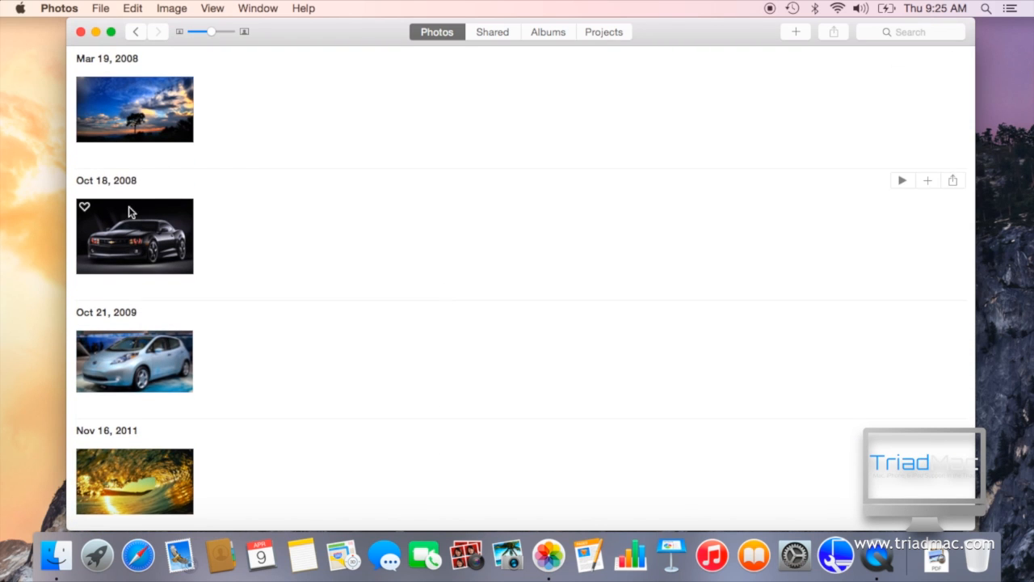
scroll(129, 212, down, 8)
scroll(129, 211, down, 3)
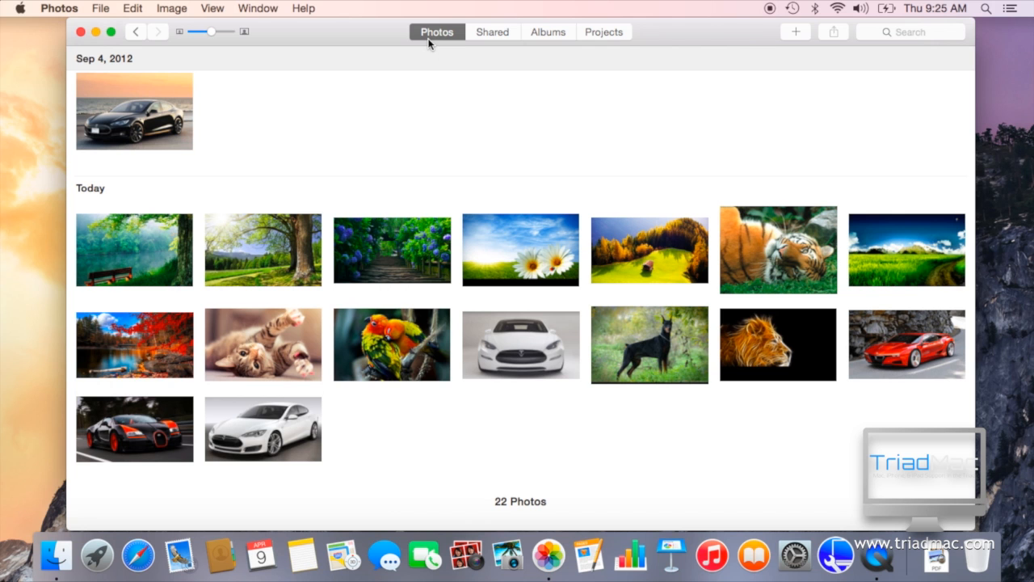
scroll(407, 185, up, 10)
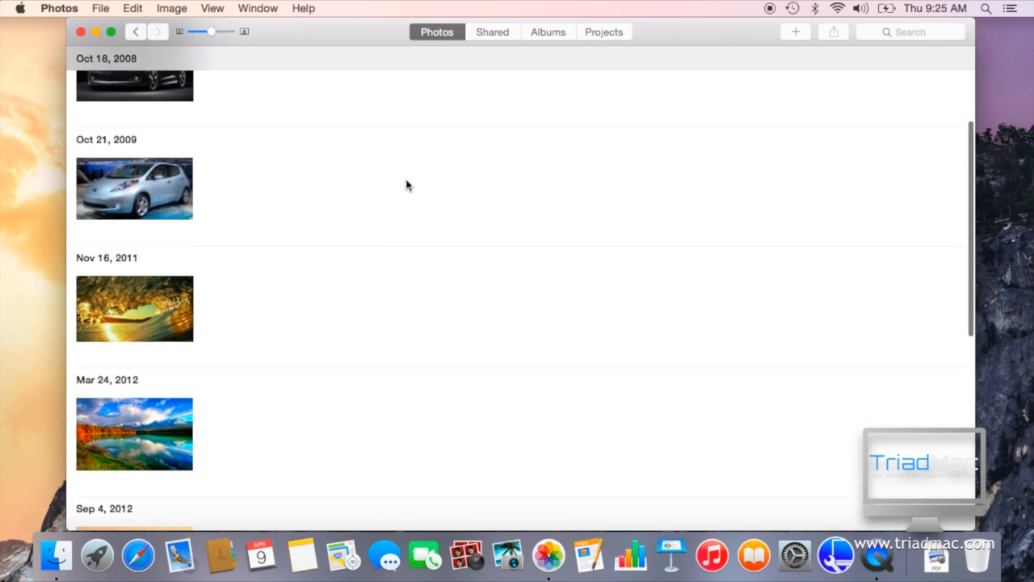
mouse_move(206, 30)
mouse_down()
mouse_move(196, 35)
mouse_move(209, 36)
mouse_up()
Step: Look through the Shared, Albums and Projects views, including the contents of the iPhoto Events folder
click(480, 34)
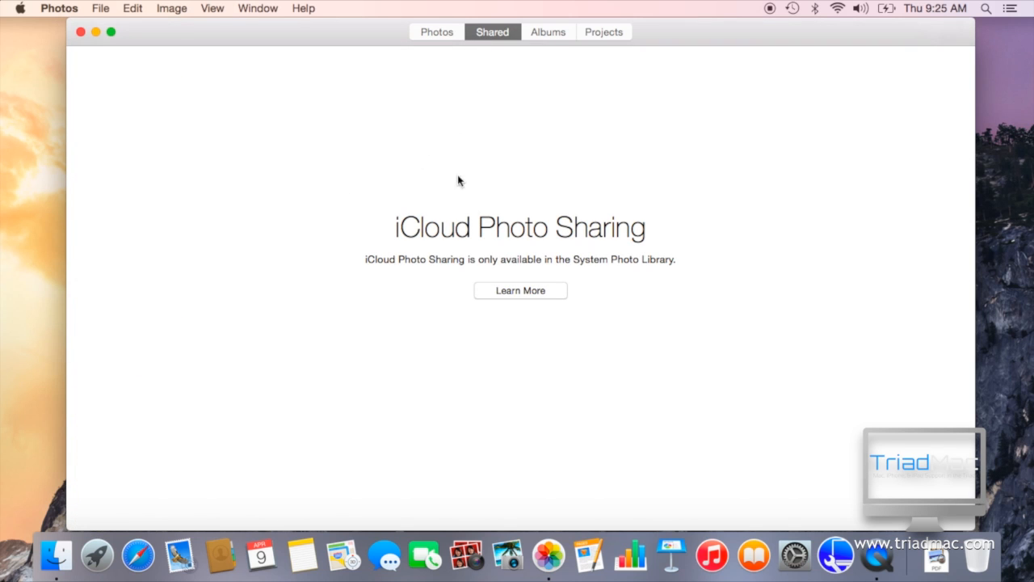
click(551, 32)
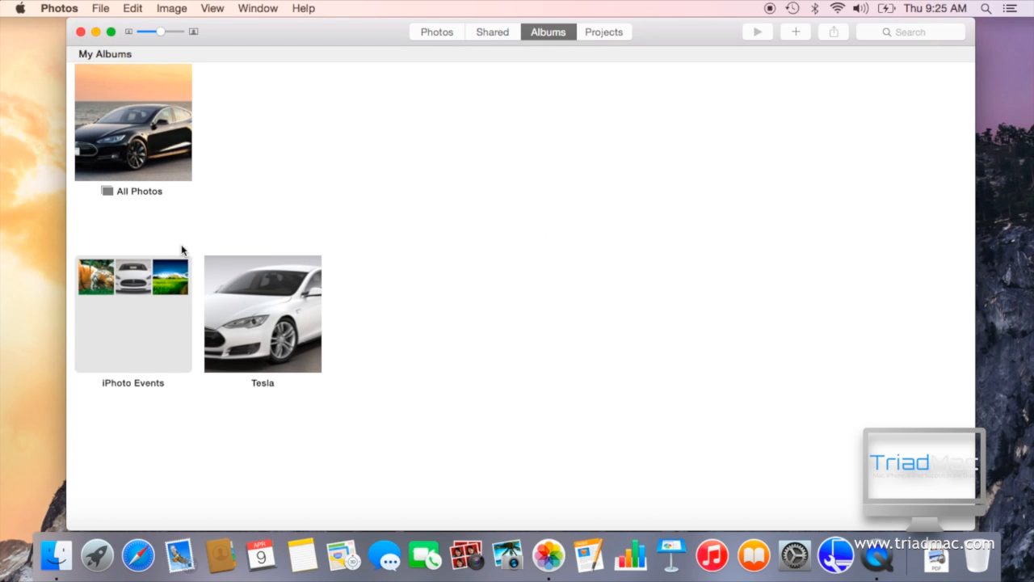
double_click(118, 322)
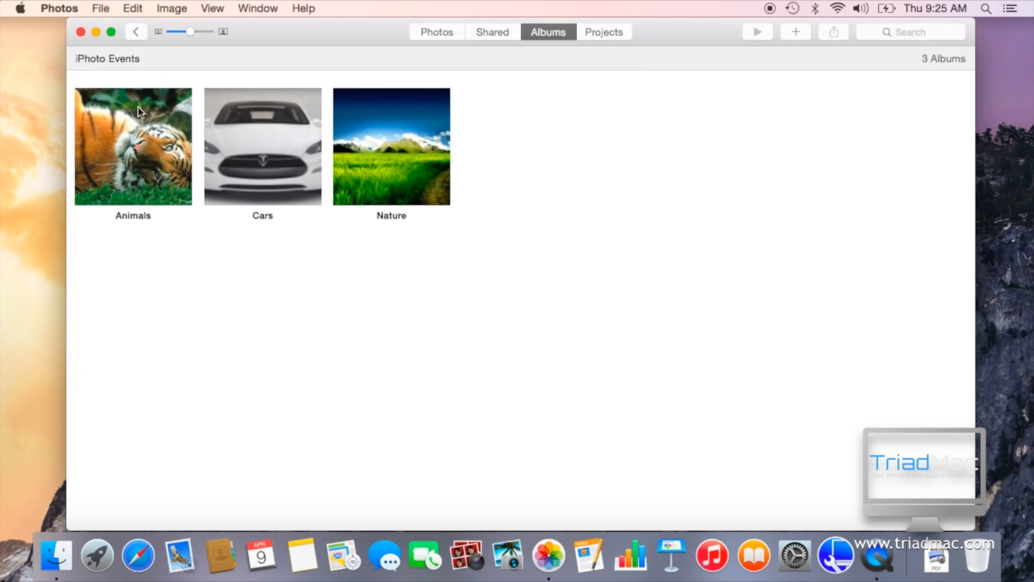
click(135, 31)
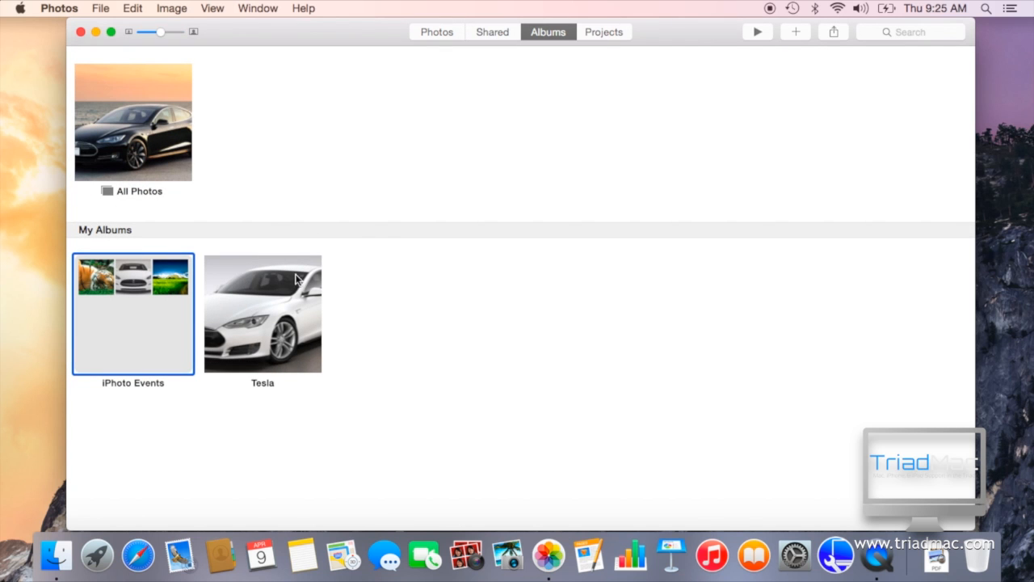
click(592, 34)
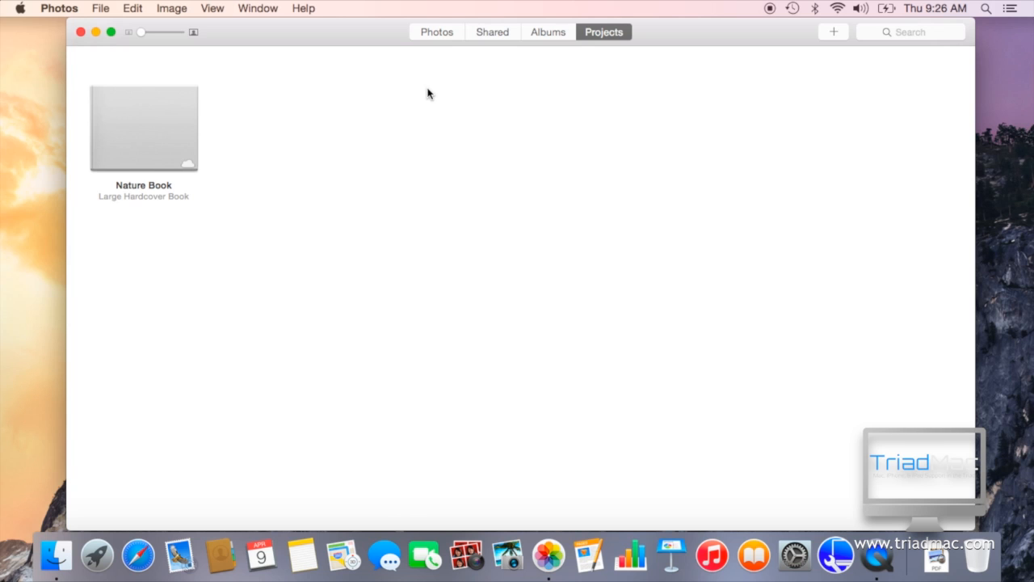
Step: Enable Photos in the iCloud settings of System Preferences and open its options
click(795, 551)
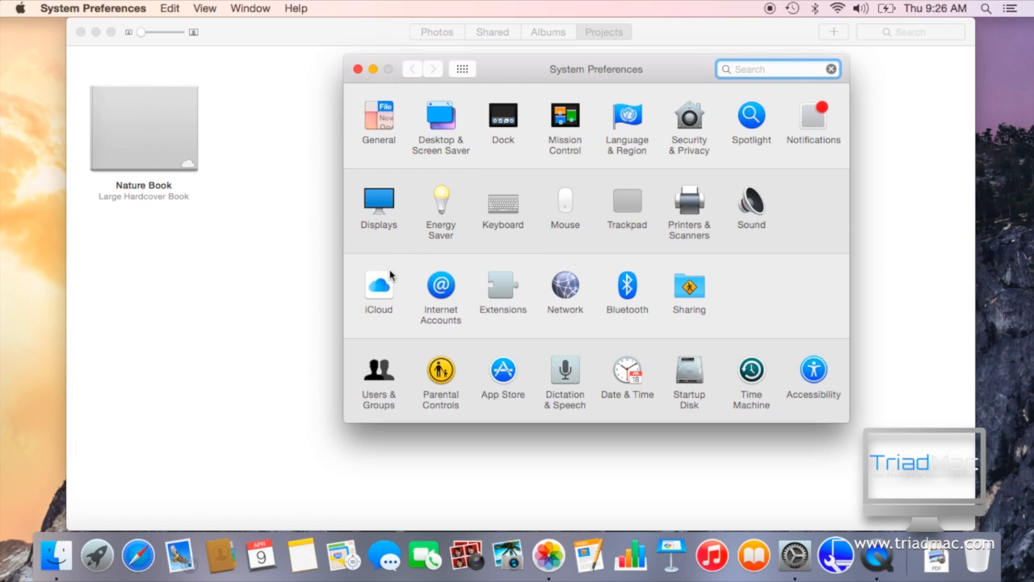
click(388, 275)
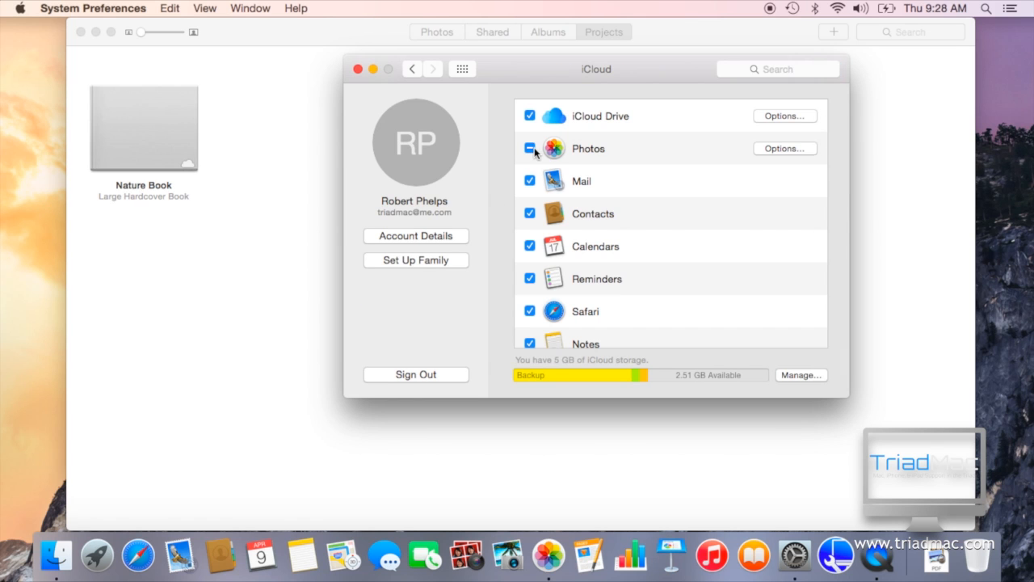
click(532, 148)
click(784, 150)
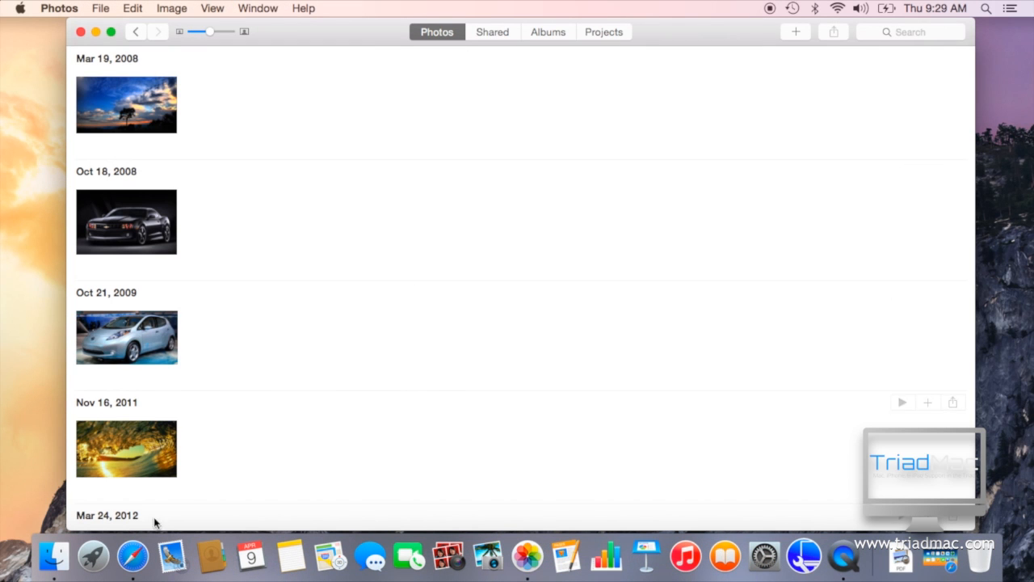
Step: Switch to Safari, view the photo library on the iCloud website and return to the Photos application
click(133, 556)
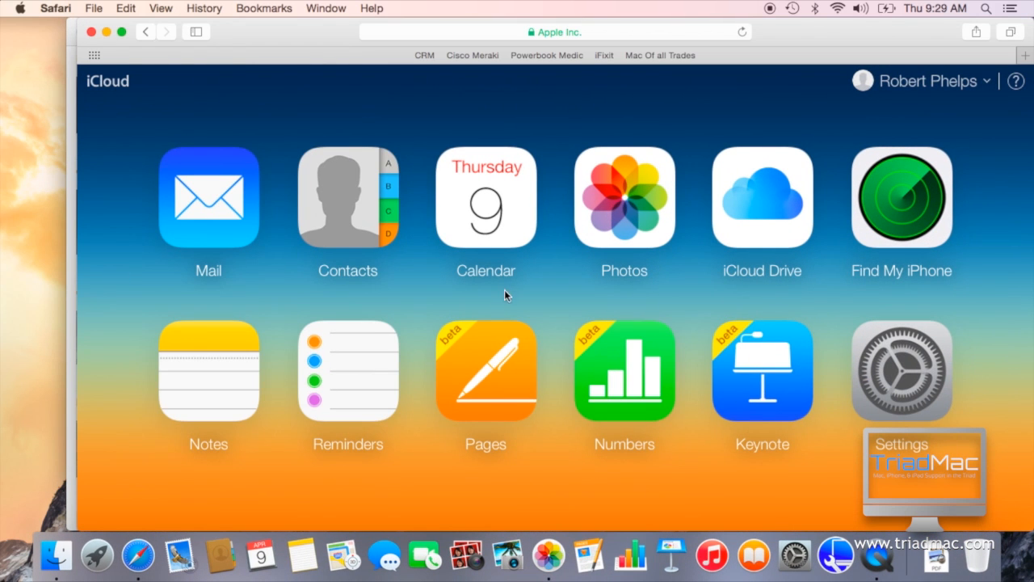
click(616, 219)
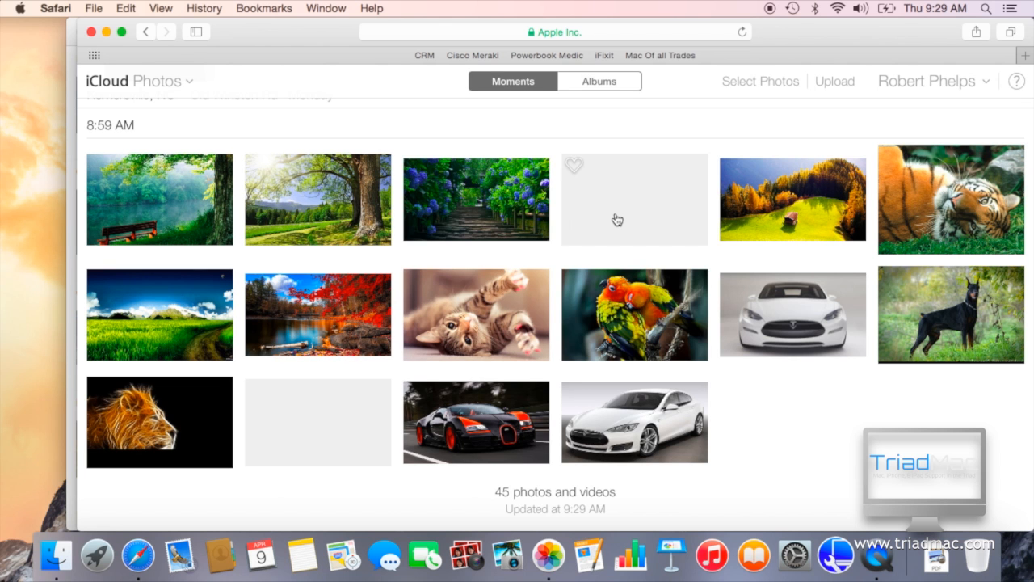
click(549, 575)
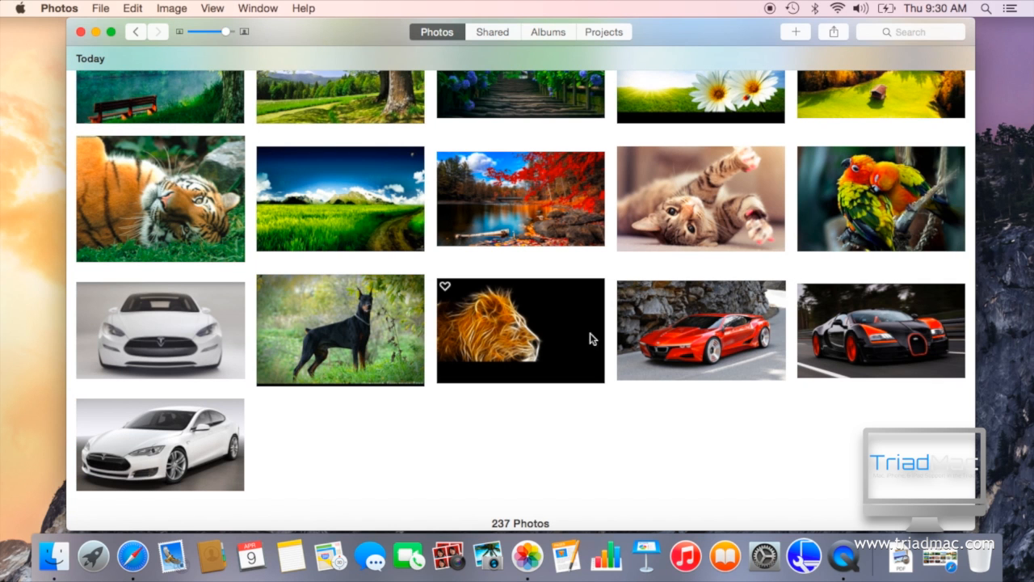
Step: Delete the lion photo with the black background from all devices
click(576, 359)
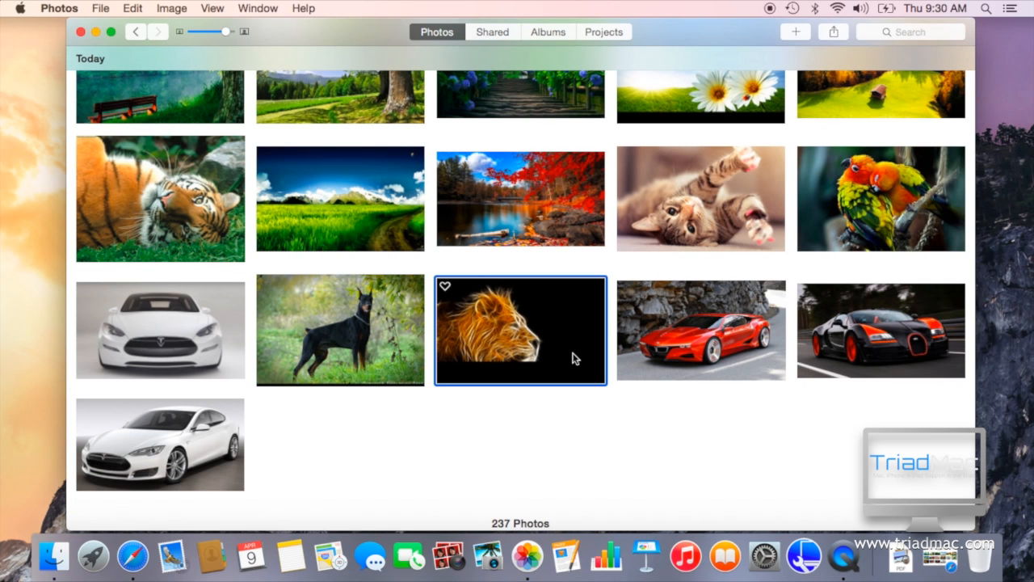
key(Delete)
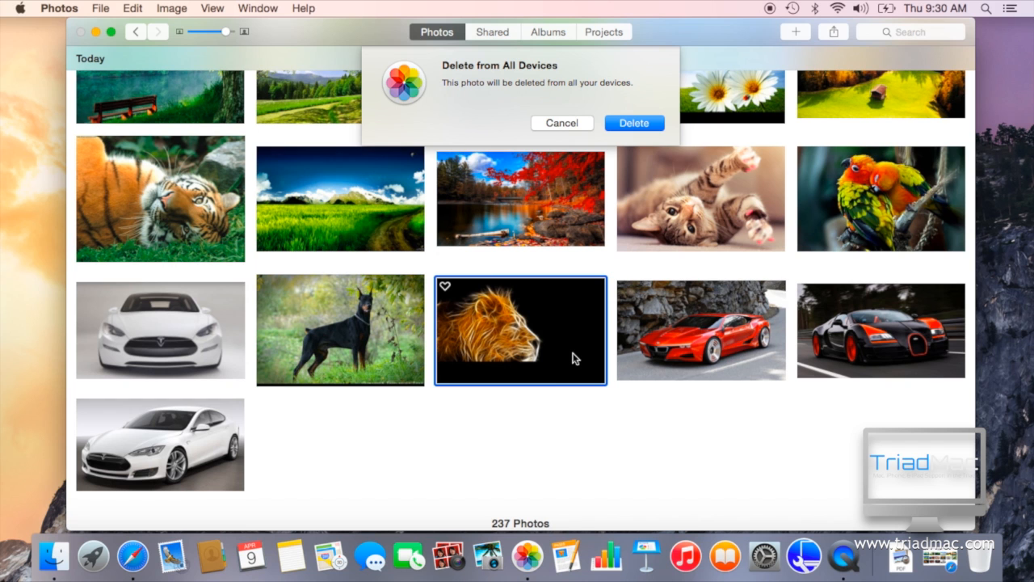
click(644, 123)
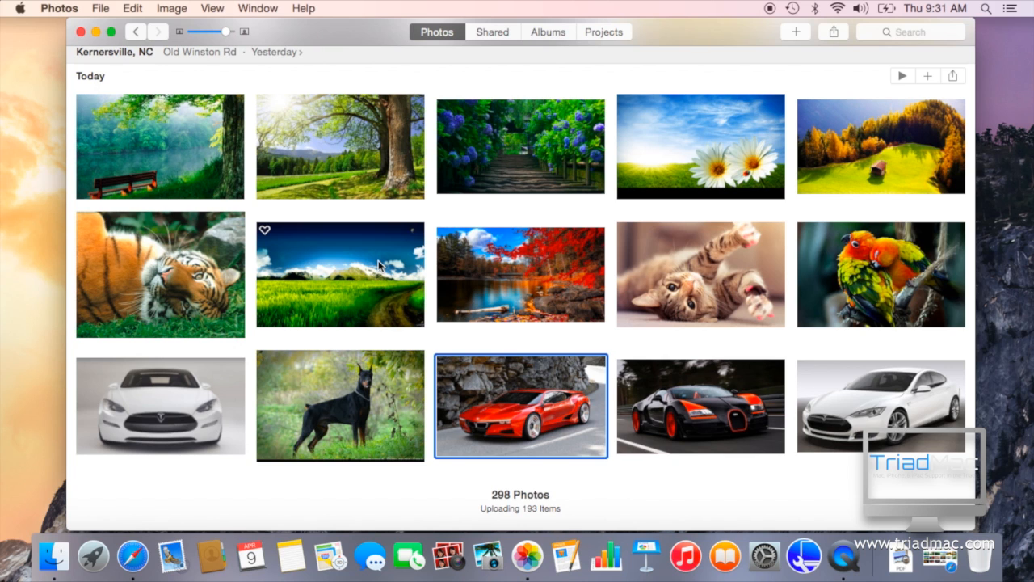
Step: Open the Doberman photo at full size and add it to the favorites
click(371, 400)
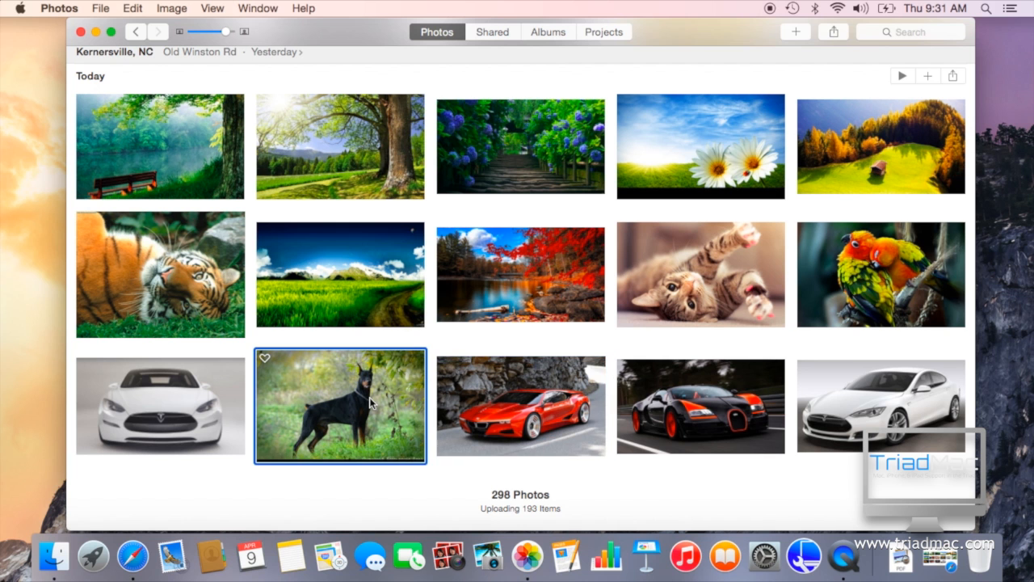
double_click(370, 397)
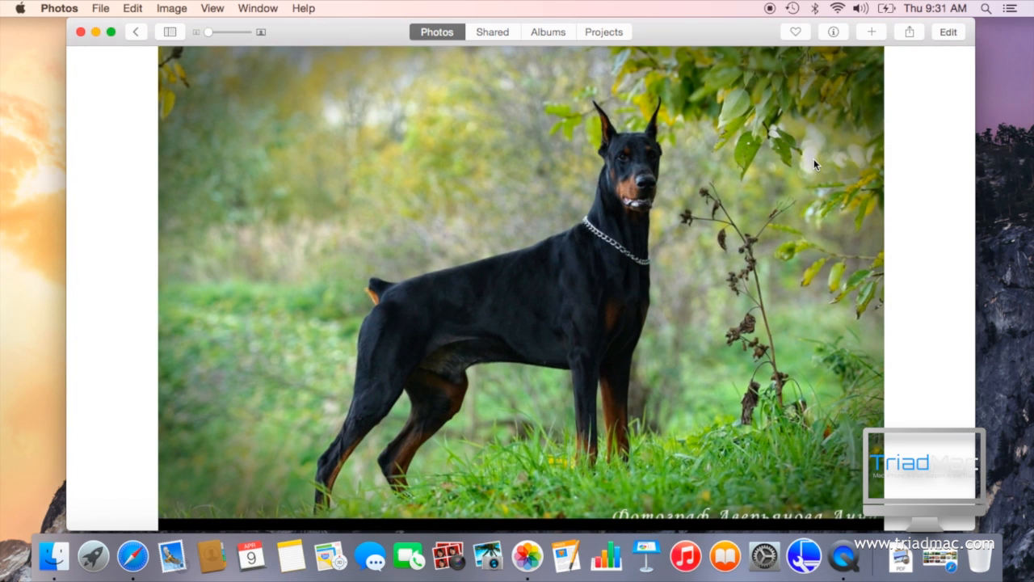
click(796, 32)
Step: Examine the Doberman photo's information and the available options for adding it to projects and sharing it
click(833, 37)
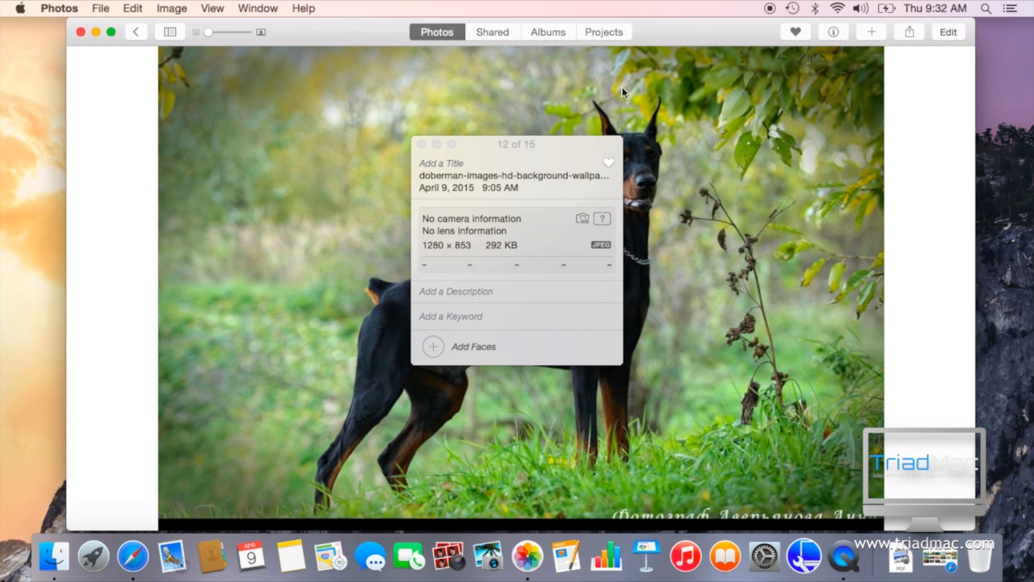
click(422, 143)
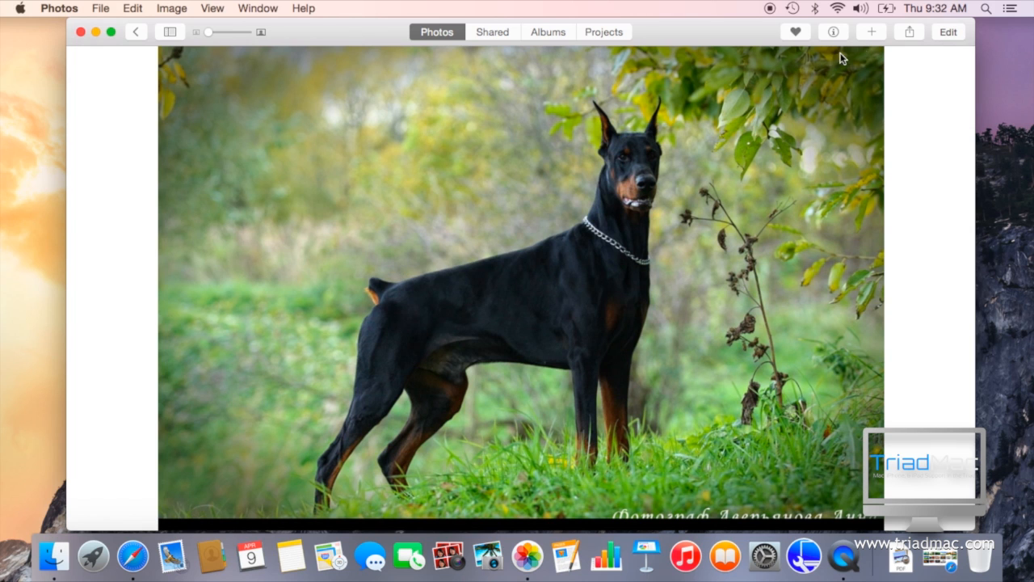
click(872, 34)
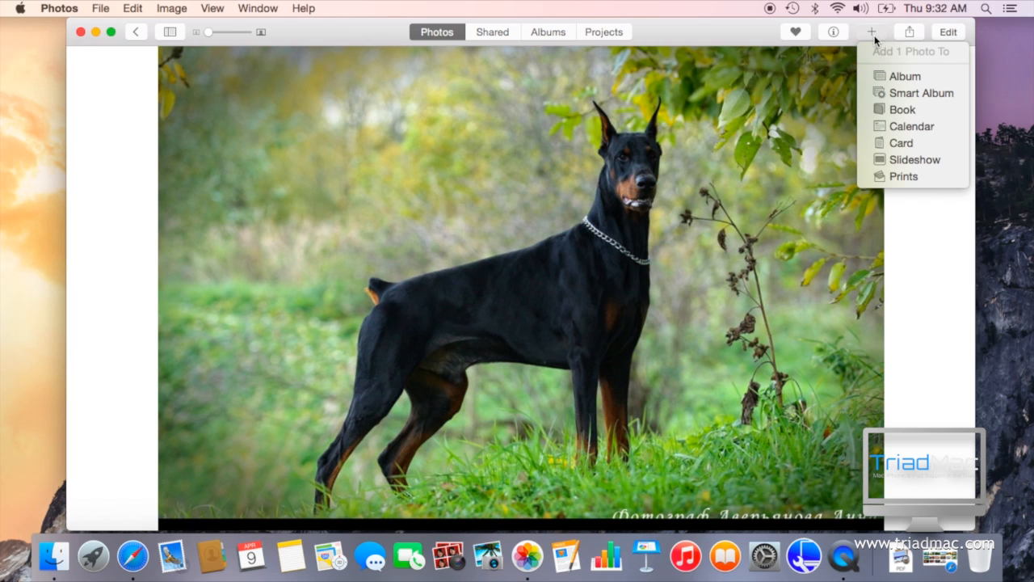
click(909, 33)
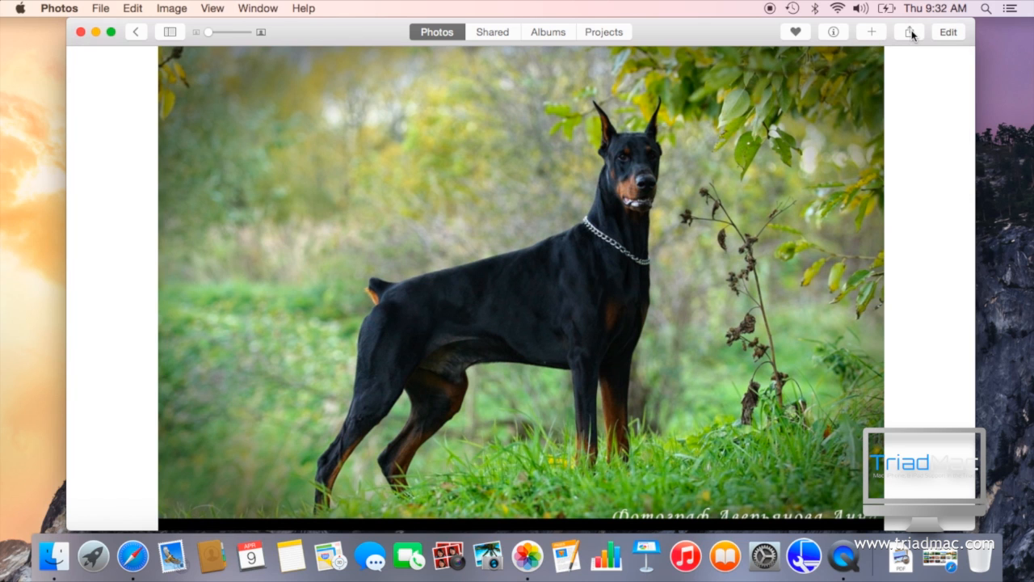
click(910, 33)
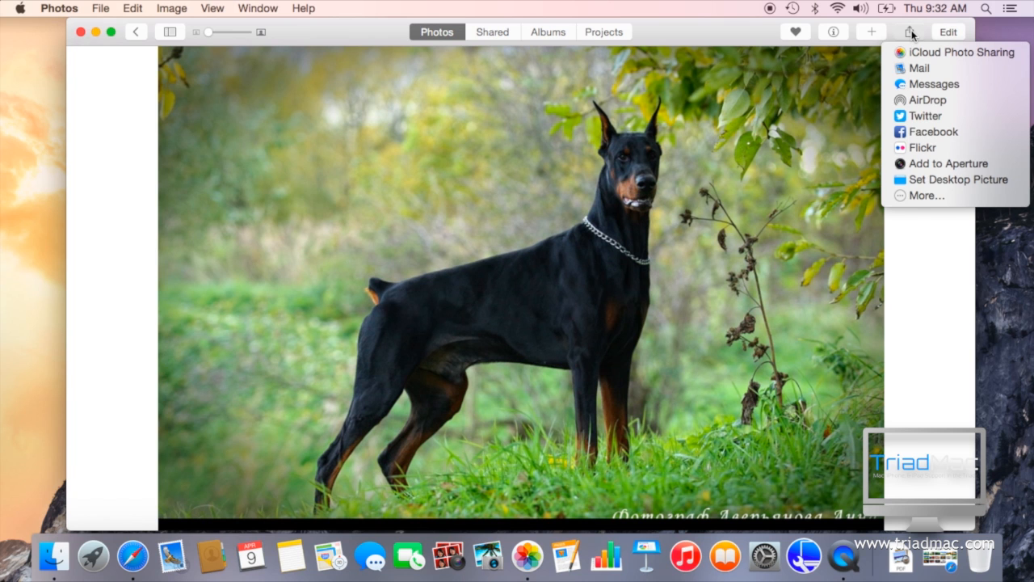
click(912, 34)
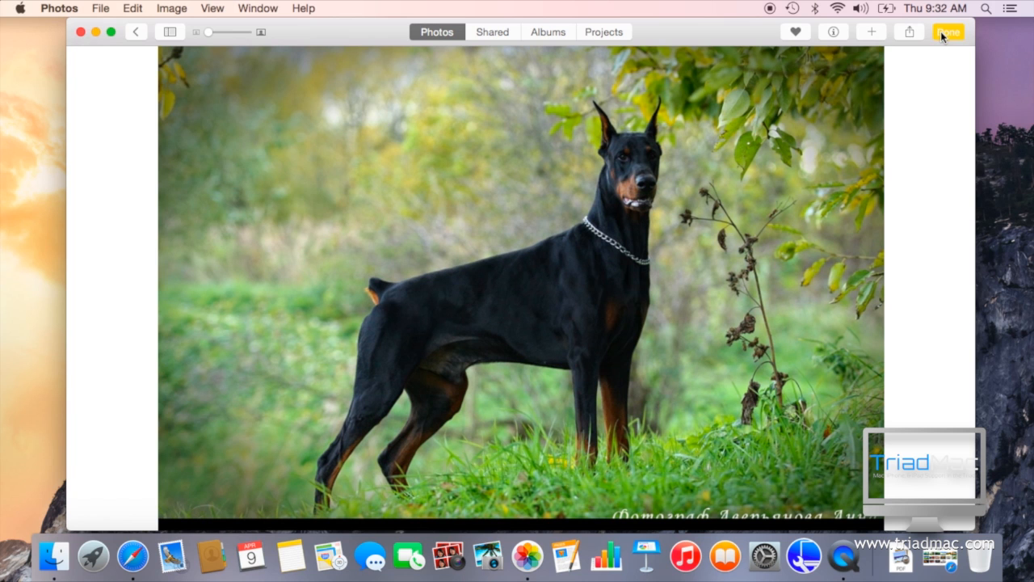
Step: Open the Doberman photo for editing, apply the Enhance correction and revert it to the original
click(940, 31)
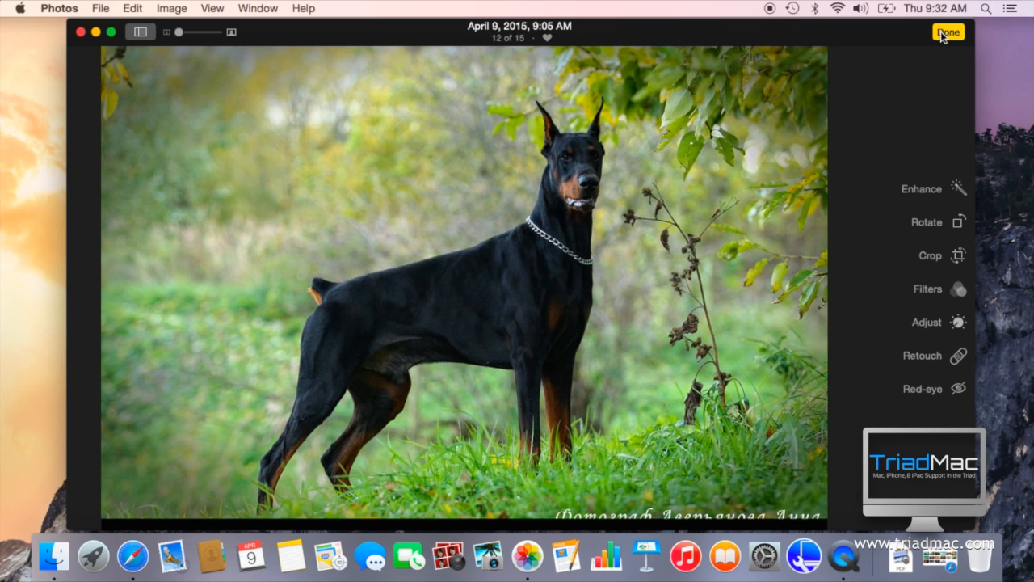
click(929, 189)
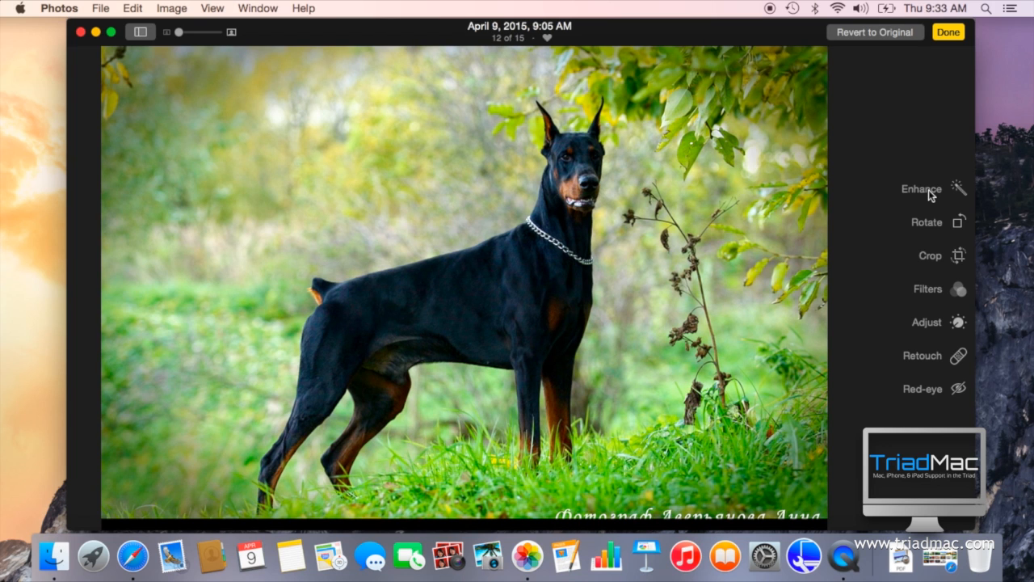
click(875, 33)
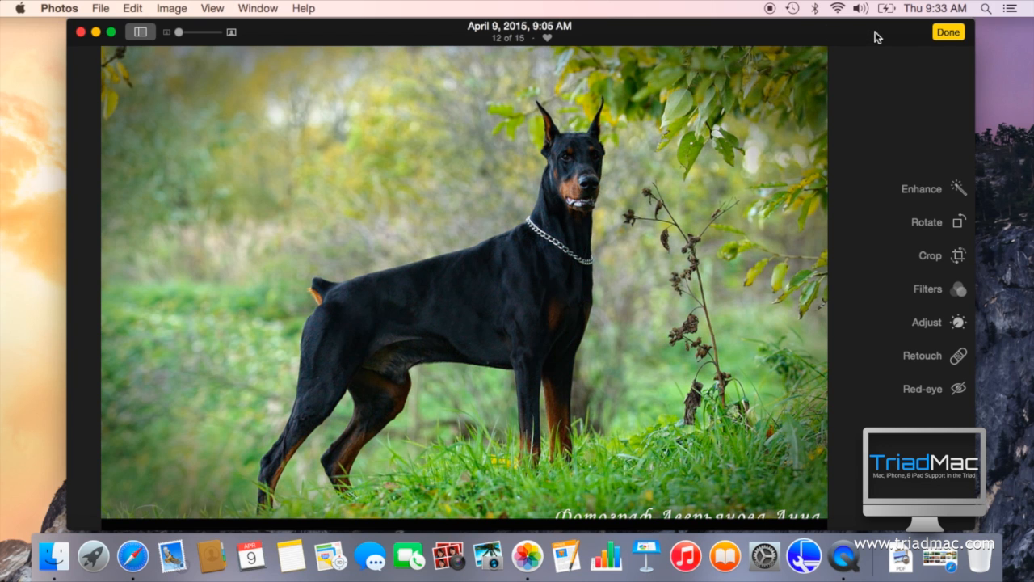
Step: Rotate the Doberman photo four times through a full turn
click(962, 228)
click(963, 228)
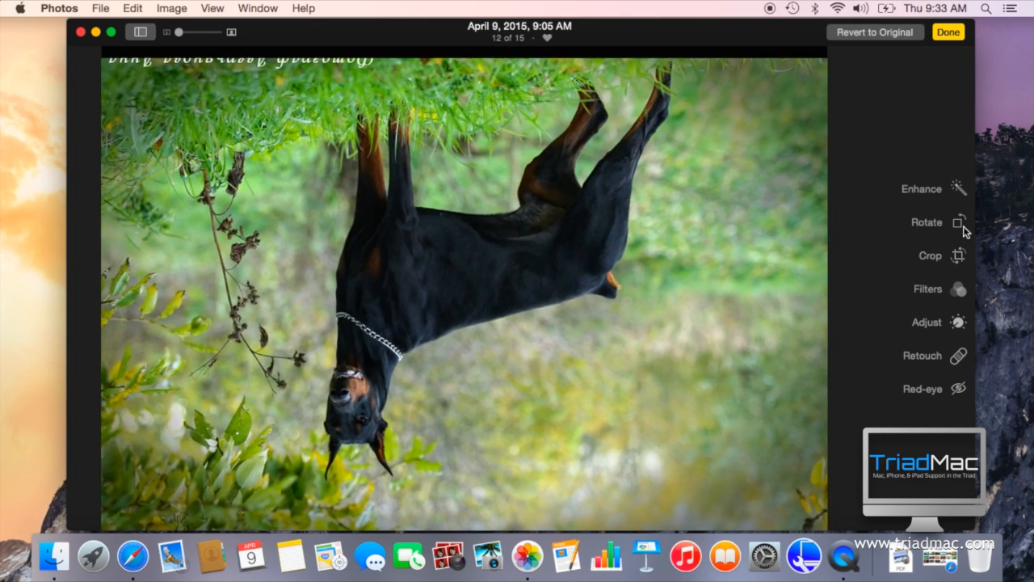
click(963, 227)
click(963, 228)
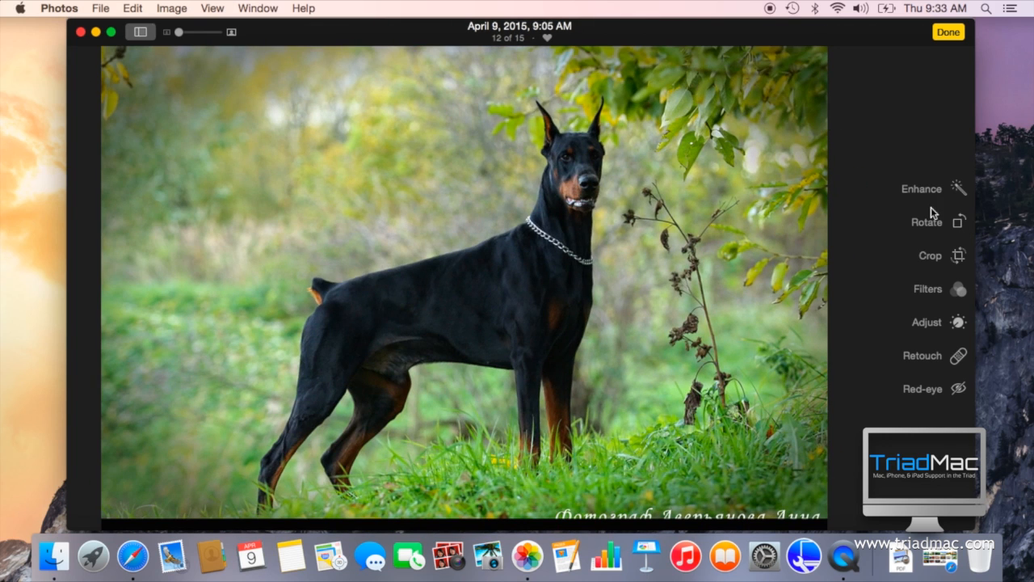
Step: Crop the Doberman photo, tightening the crop frame from its upper corner and repositioning the image inside it
click(932, 257)
drag(807, 67, 687, 149)
drag(643, 263, 530, 322)
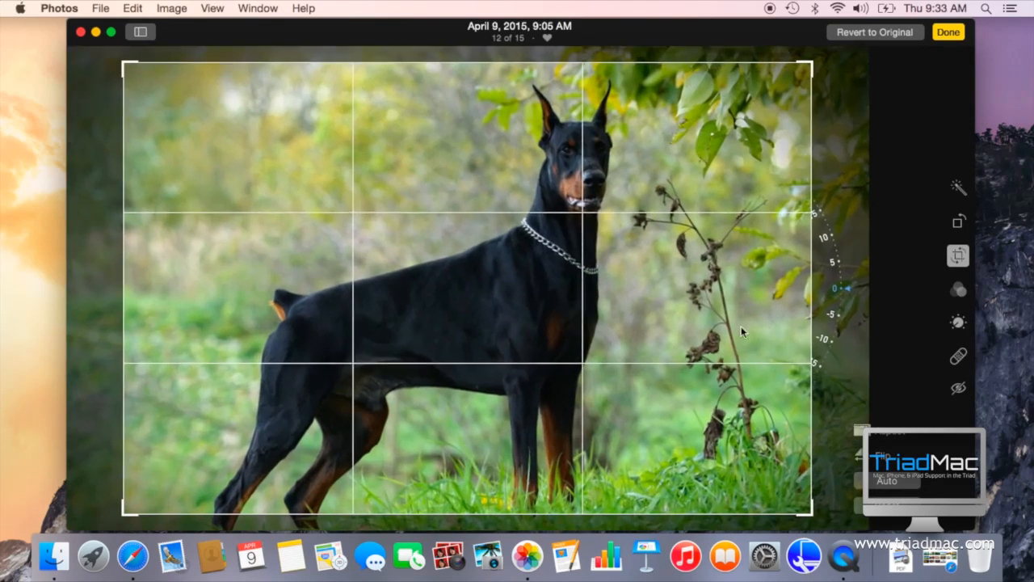
Step: Tilt the photo to about 4 degrees with the straightening dial and flip it twice
drag(851, 289, 818, 362)
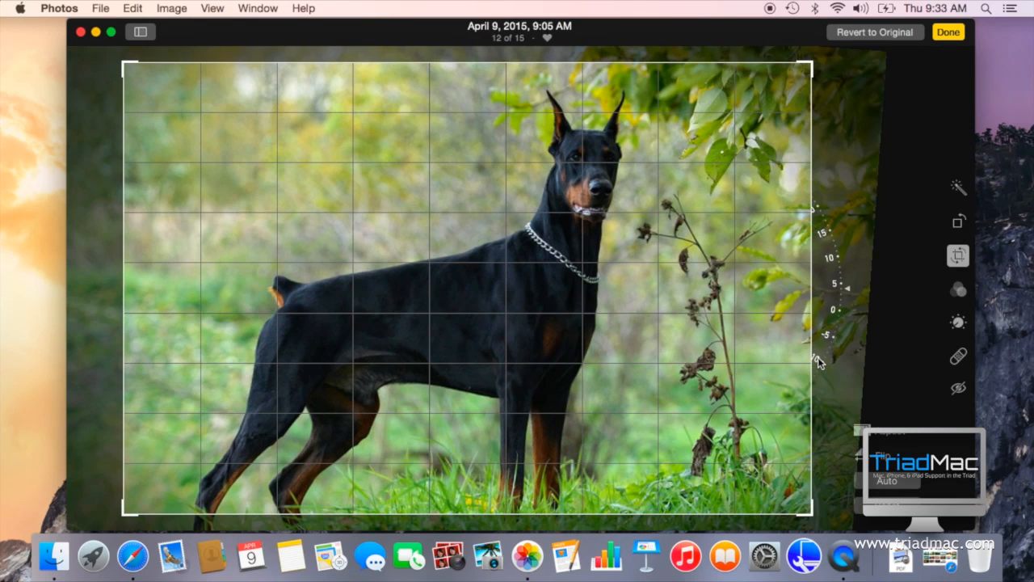
drag(818, 361, 886, 401)
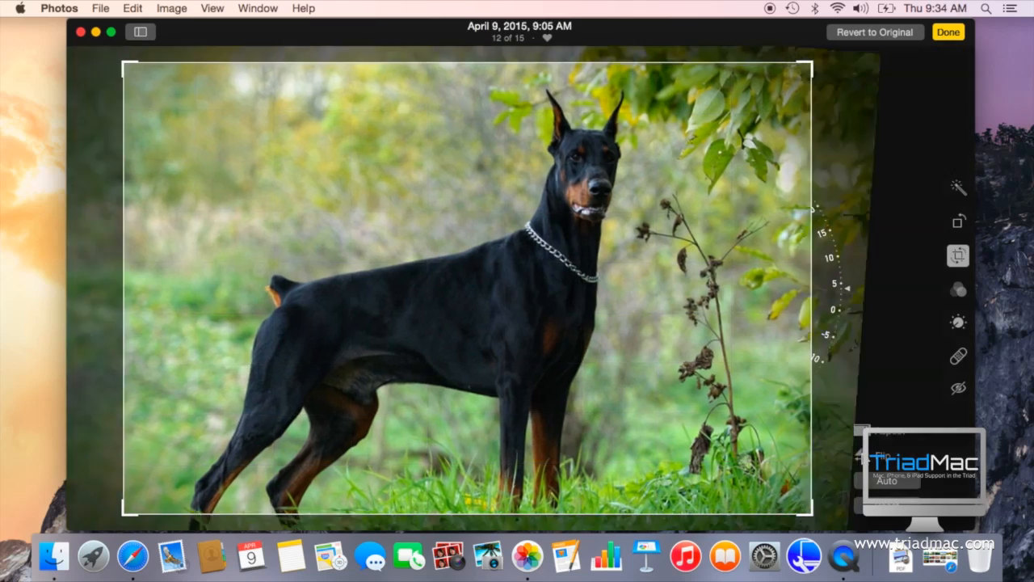
click(883, 456)
click(884, 456)
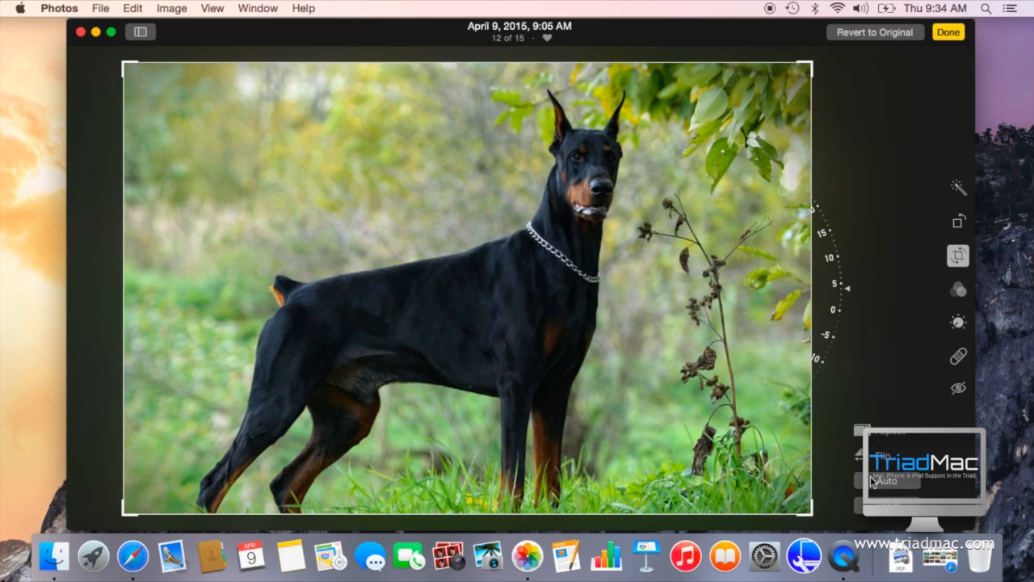
Step: Apply the last filter in the list to the Doberman photo, giving it faded, purple-tinted colors
click(962, 293)
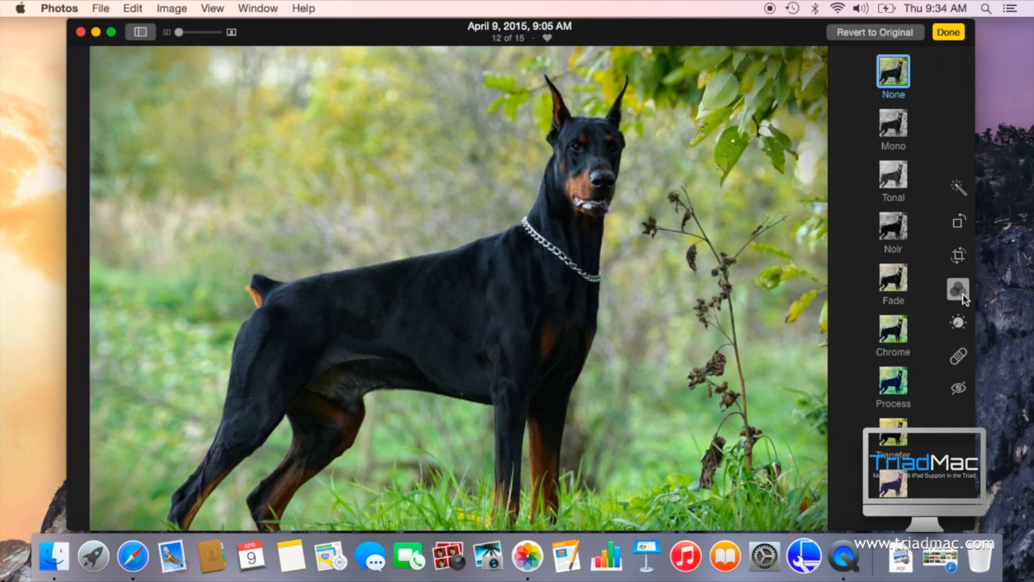
click(893, 483)
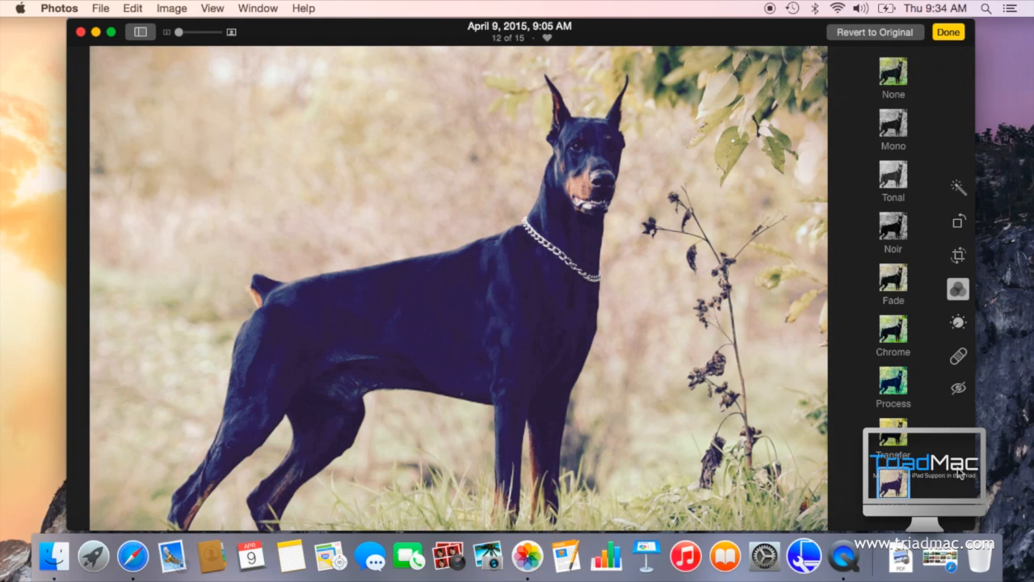
Step: Brighten the photo slightly with the Light adjustment and use its automatic correction
click(959, 323)
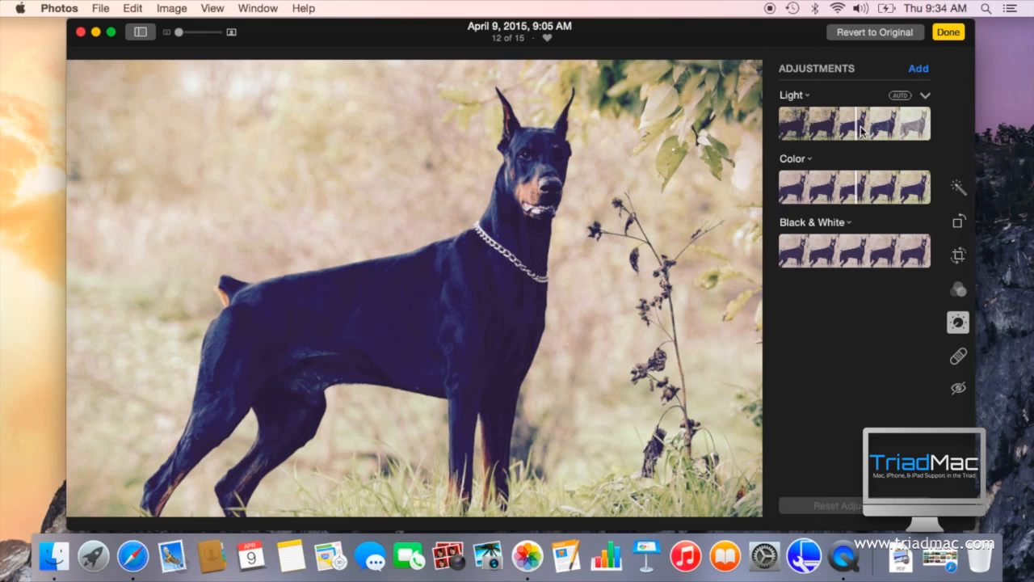
mouse_move(854, 132)
mouse_down()
mouse_move(817, 129)
mouse_move(864, 138)
mouse_up()
click(904, 96)
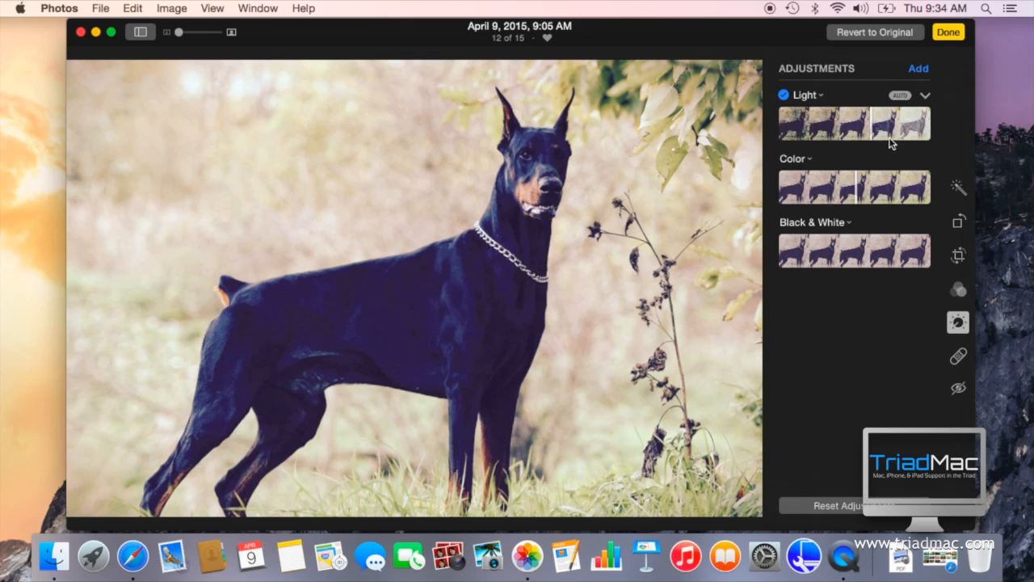
Step: Reduce the photo's Color adjustment and set its Black & White adjustment near the low end
mouse_move(849, 202)
mouse_down()
mouse_move(927, 187)
mouse_move(822, 196)
mouse_up()
click(832, 250)
drag(834, 252, 794, 255)
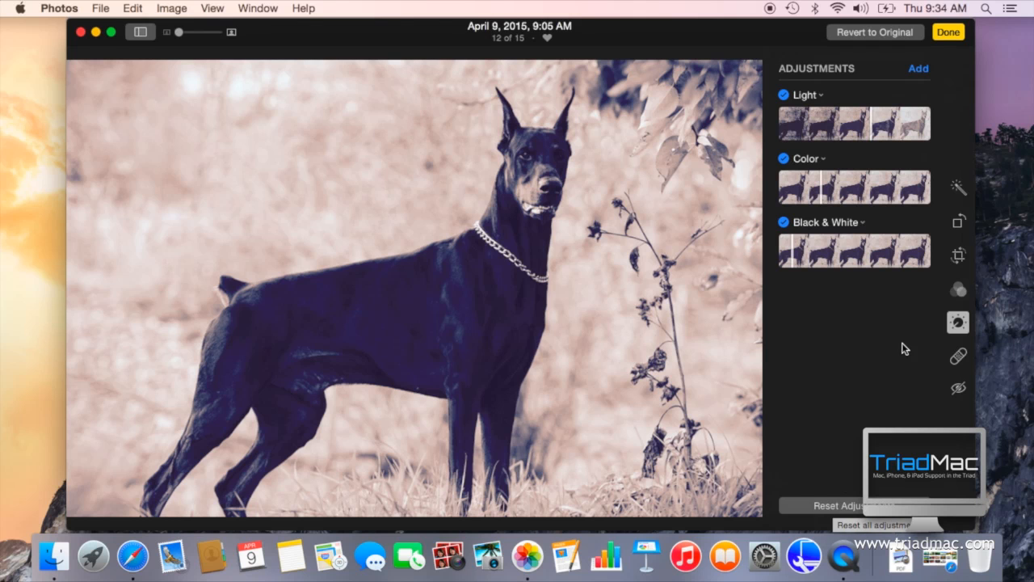
Step: Retouch two spots in the background just behind the dog's tail
click(953, 362)
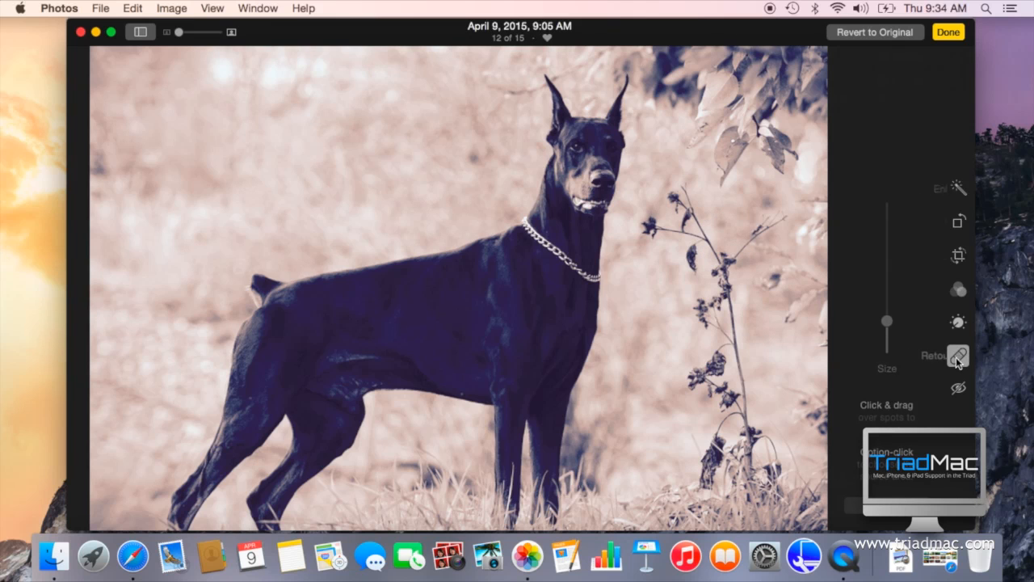
mouse_move(956, 357)
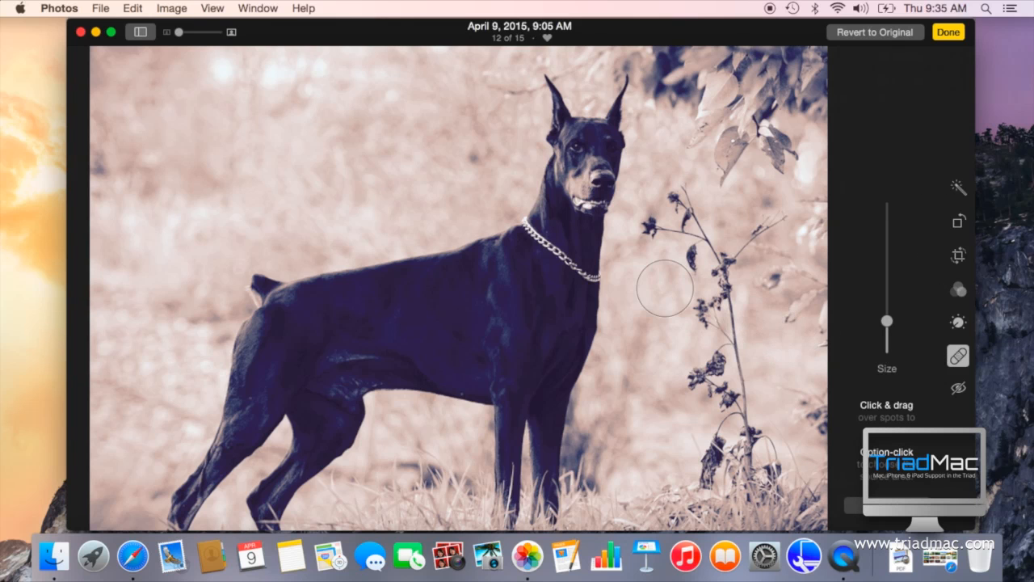
click(224, 266)
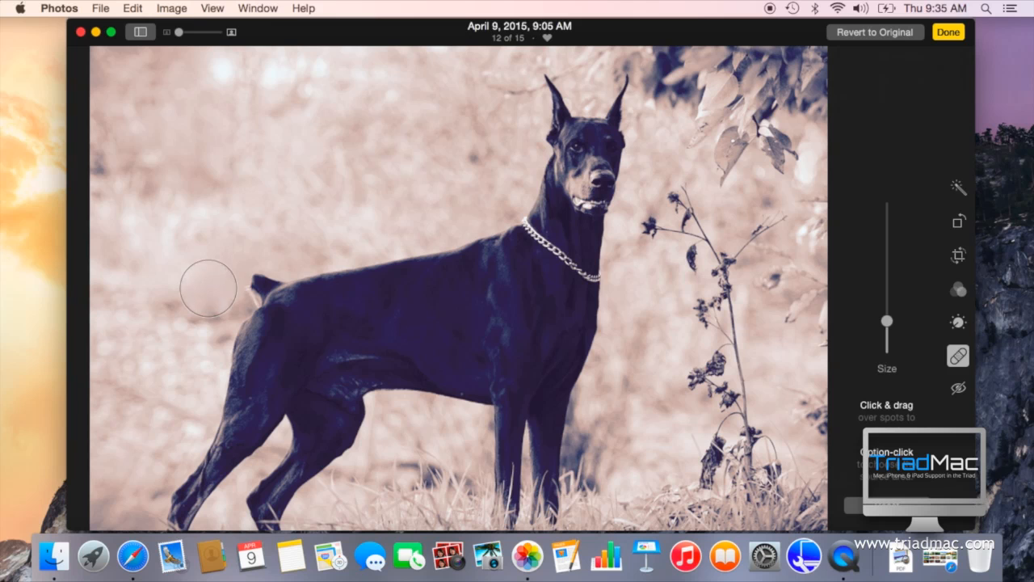
click(193, 282)
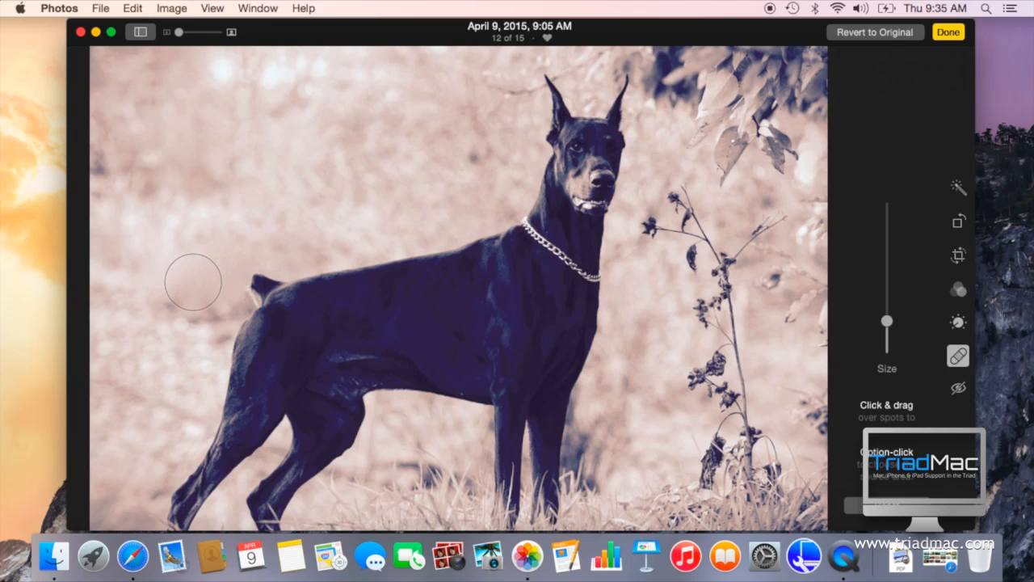
Step: Enlarge the retouch brush slightly and sample a source area on the dog's back
drag(887, 321, 887, 296)
drag(887, 296, 888, 320)
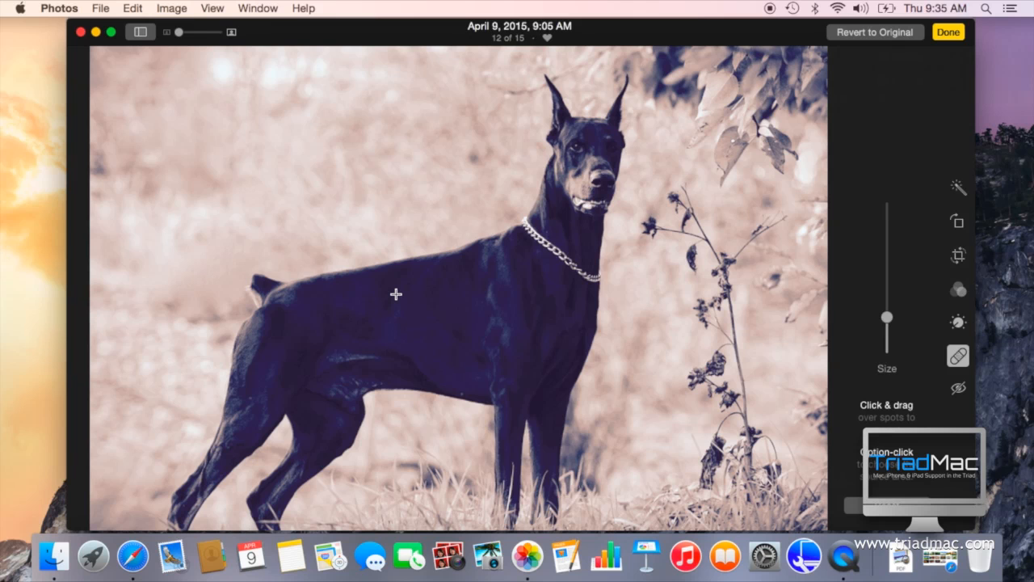
click(325, 314)
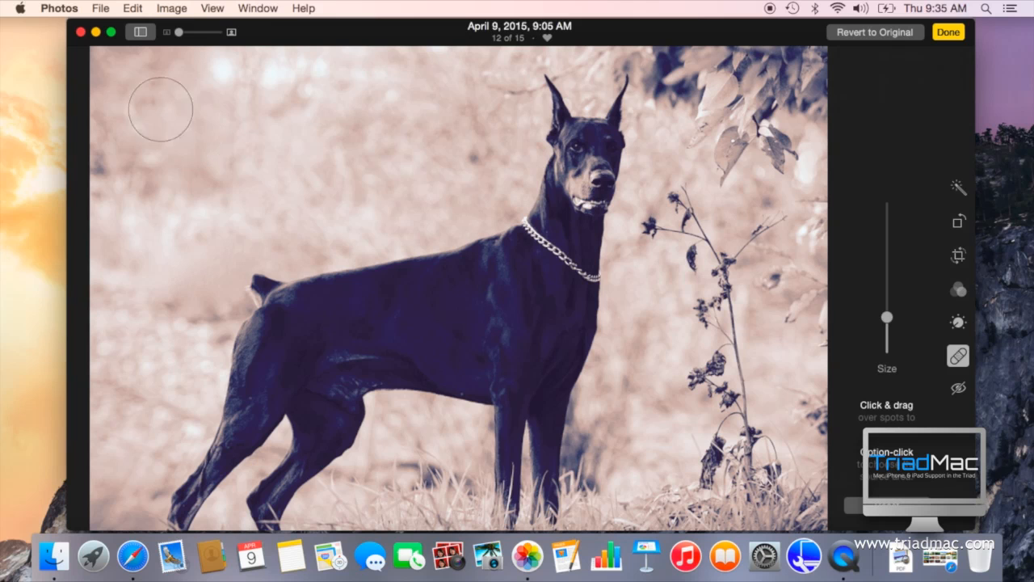
Step: Examine the red-eye correction tool and try a smaller brush size
click(958, 389)
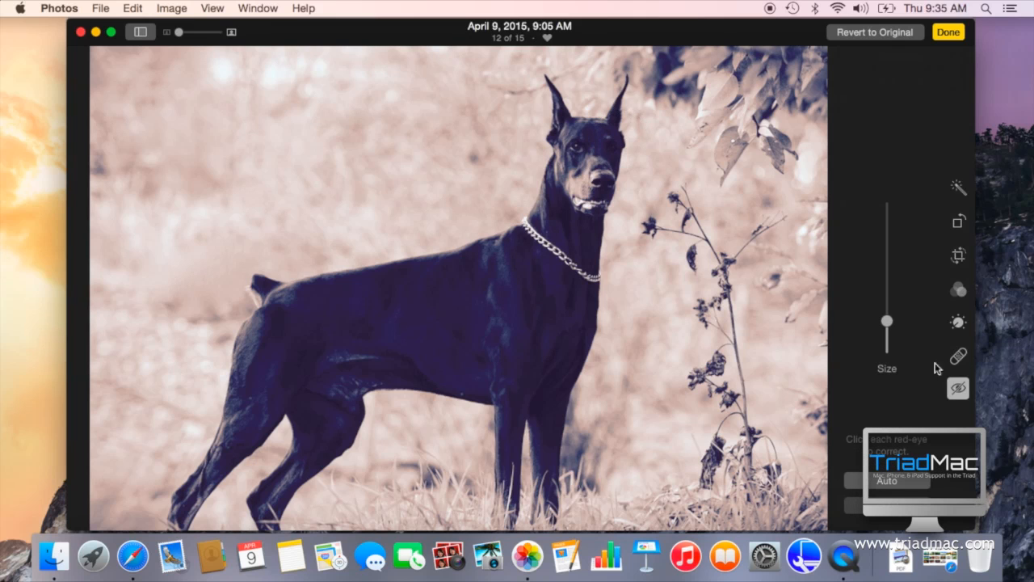
drag(887, 322, 885, 344)
click(959, 392)
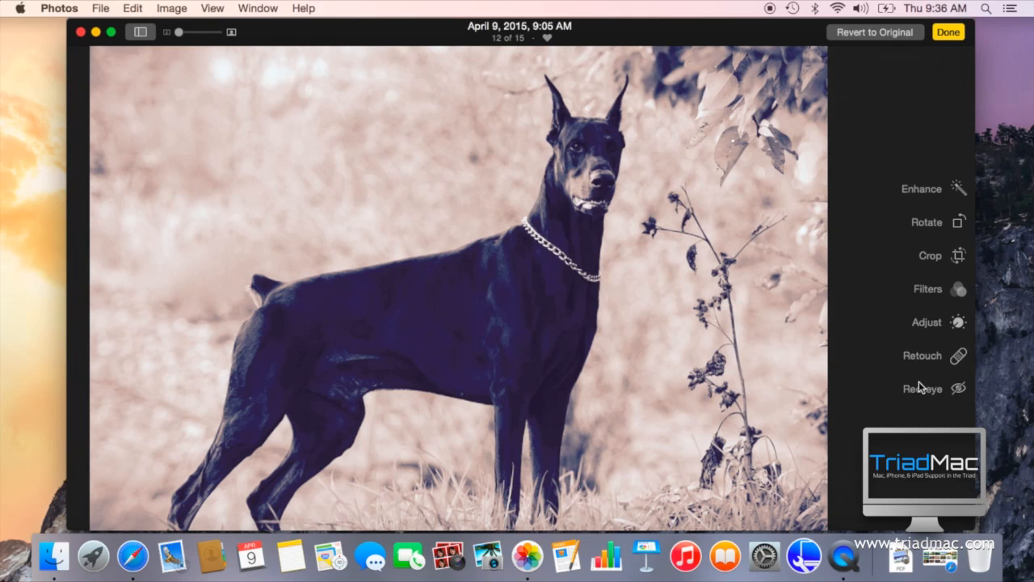
Step: Add the Histogram to the Doberman photo's adjustments
click(958, 323)
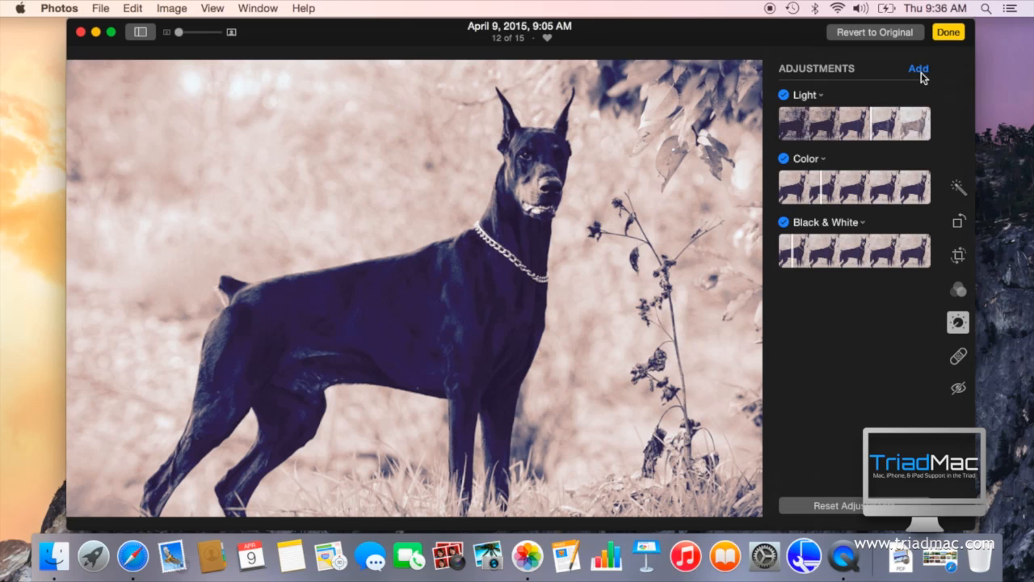
click(919, 69)
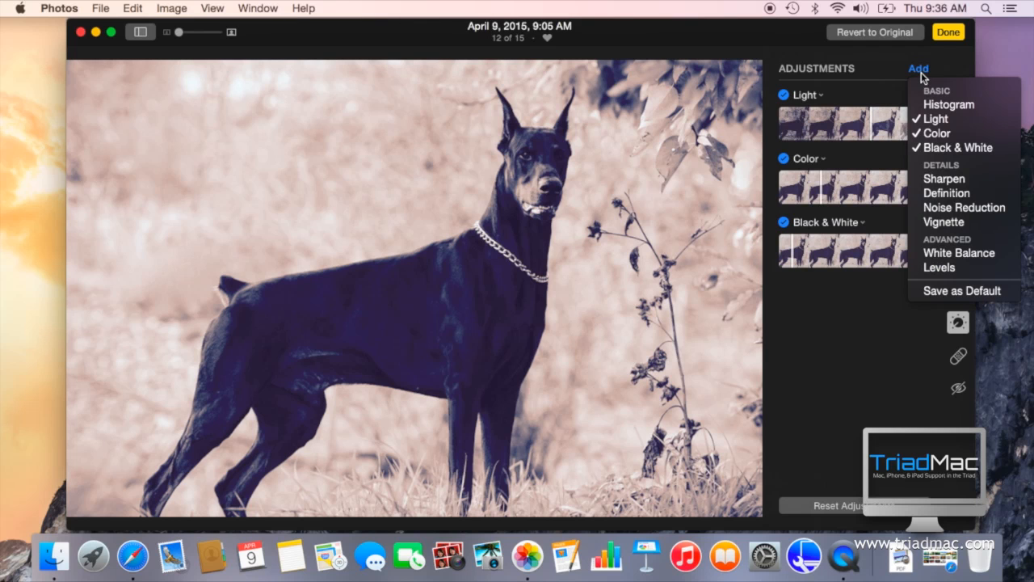
click(929, 105)
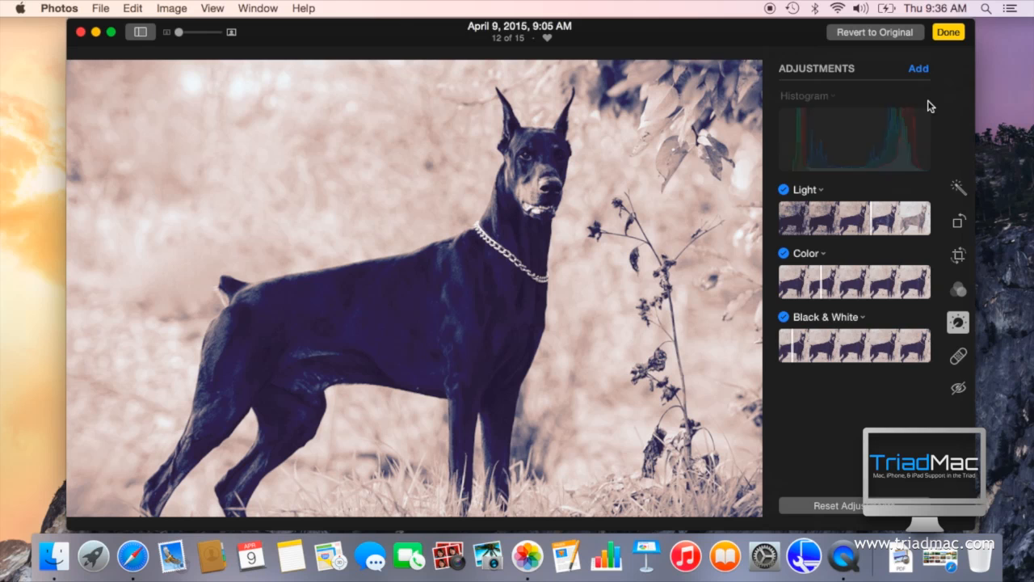
Step: Add the Noise Reduction adjustment, lower its amount, and finish editing the photo
click(921, 70)
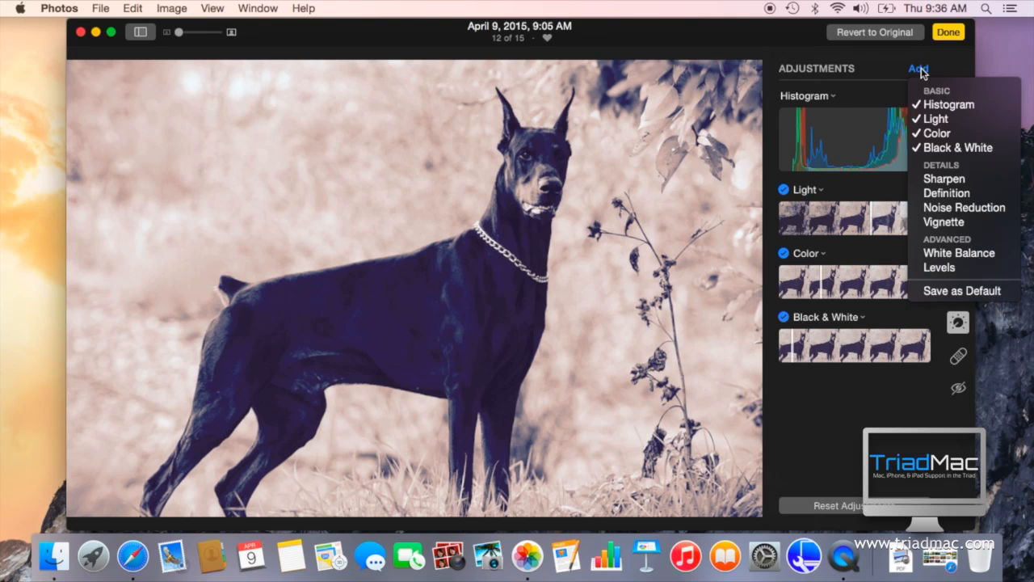
click(939, 209)
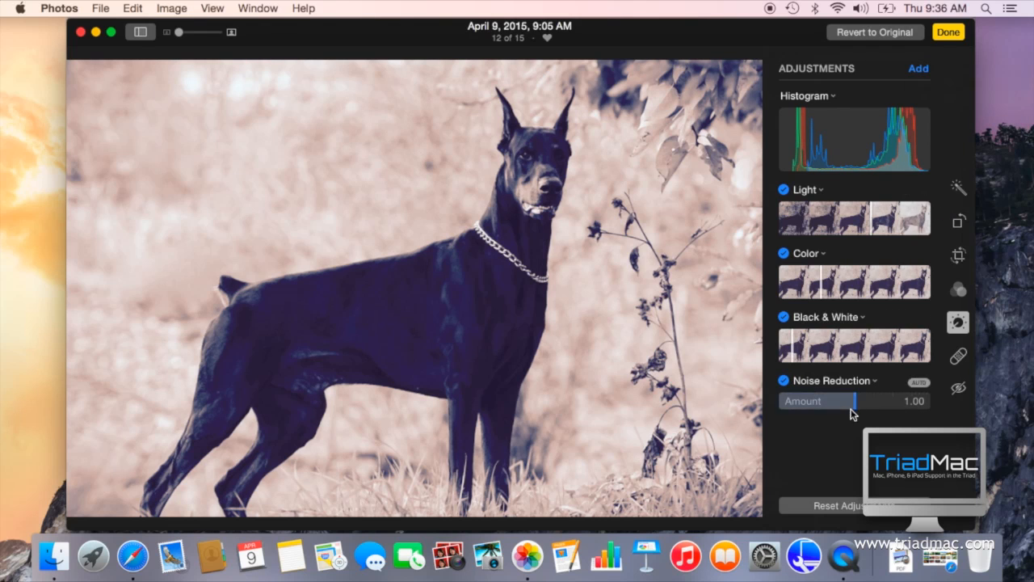
drag(857, 408, 826, 408)
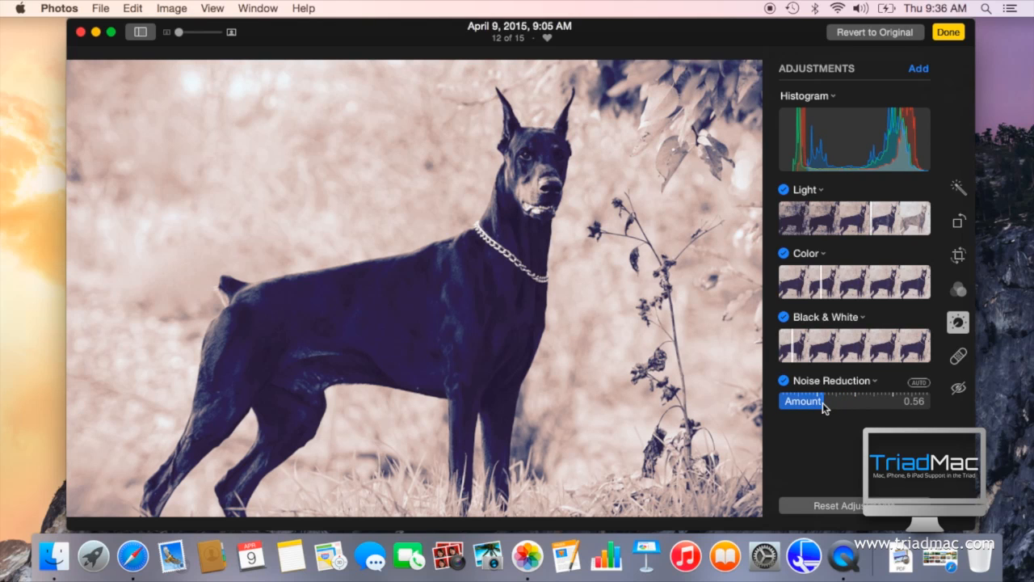
click(950, 34)
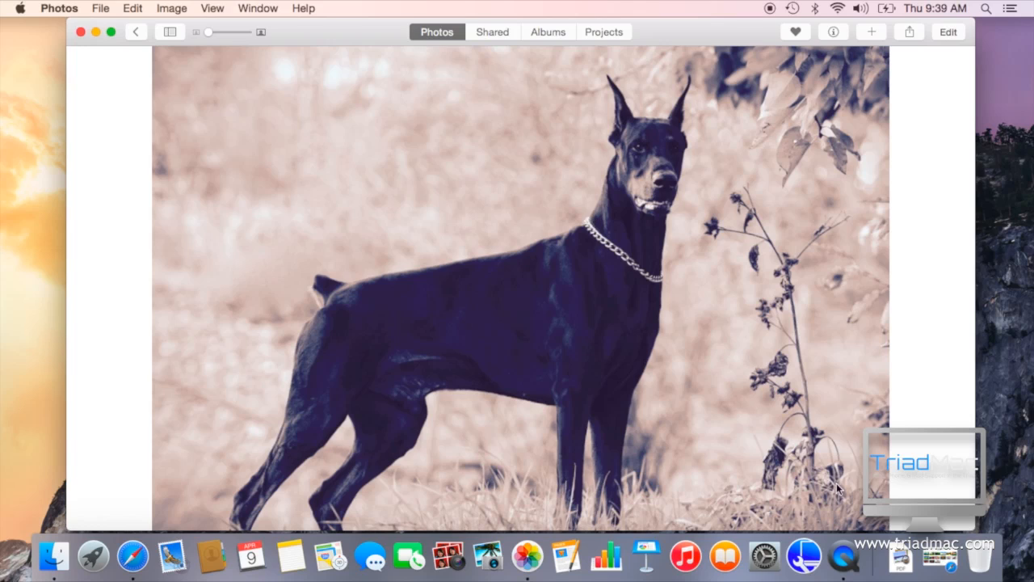
Step: Switch to iCloud Photos in Safari and open the edited Doberman photo at full size
click(942, 566)
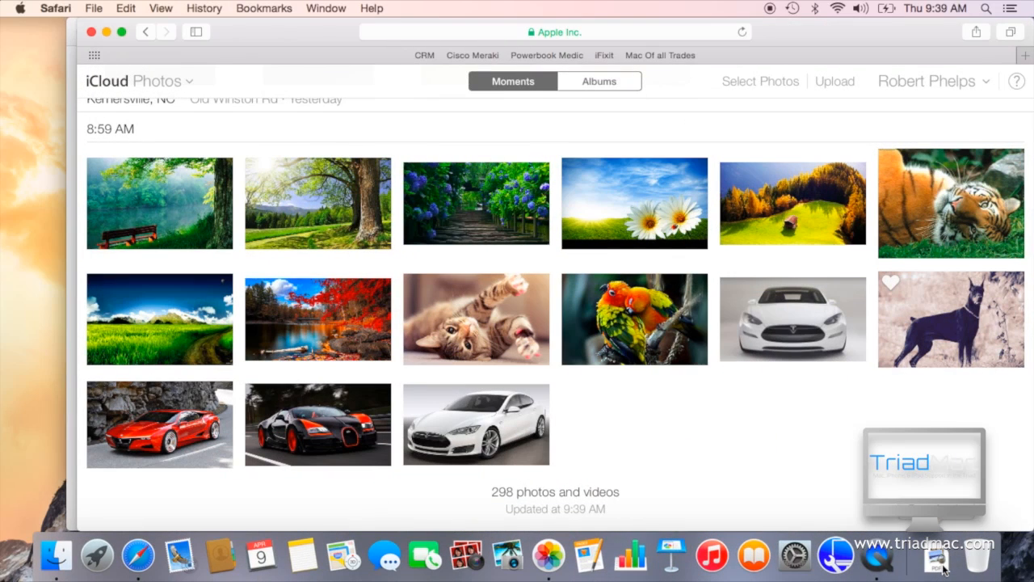
click(986, 331)
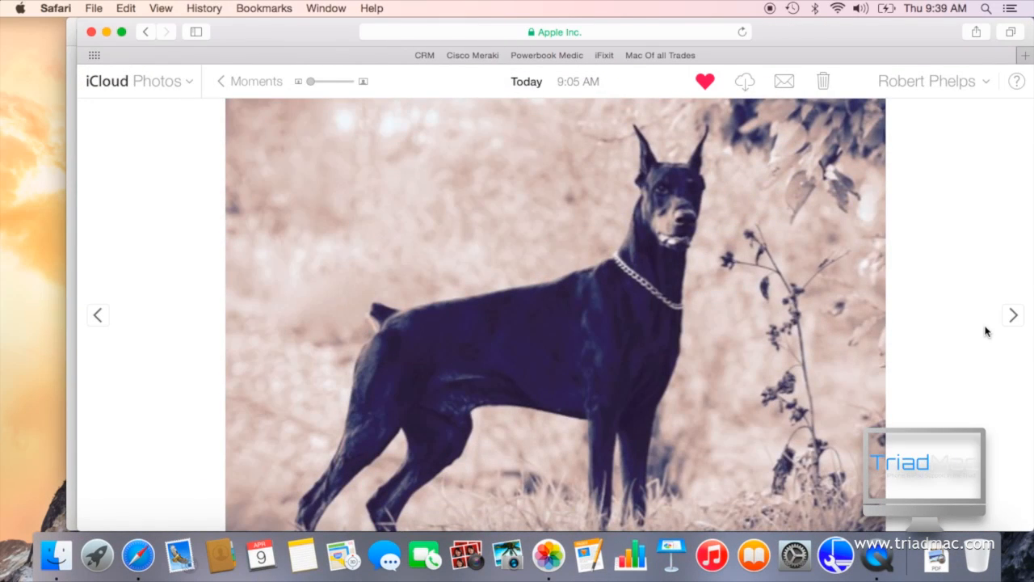